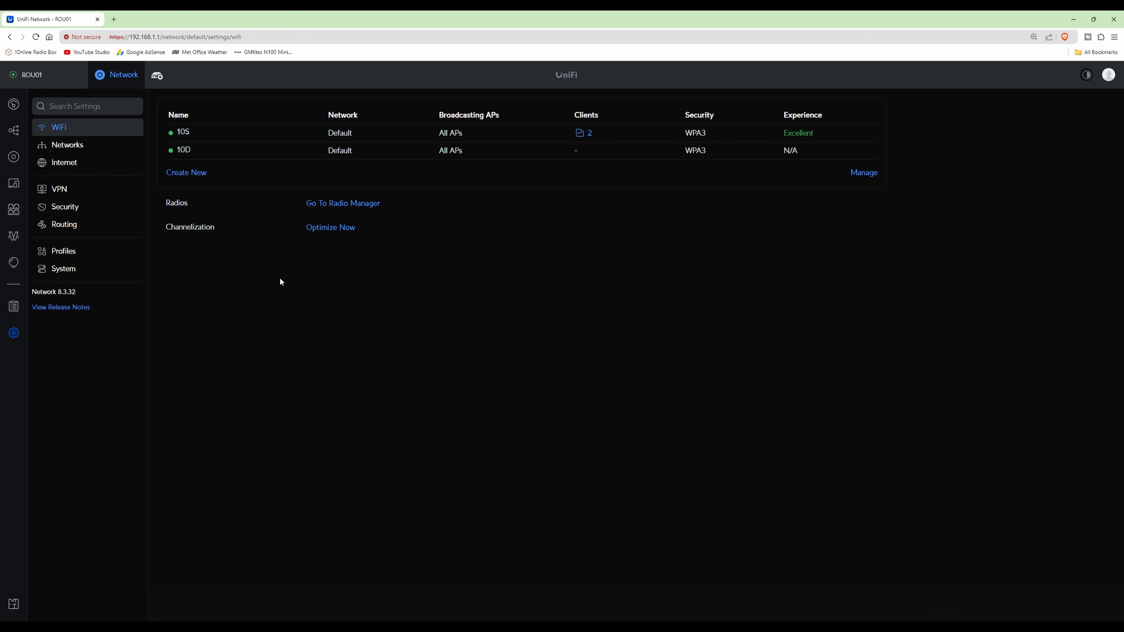
# Download a Settings Only backup of the current network configuration
pyautogui.click(68, 270)
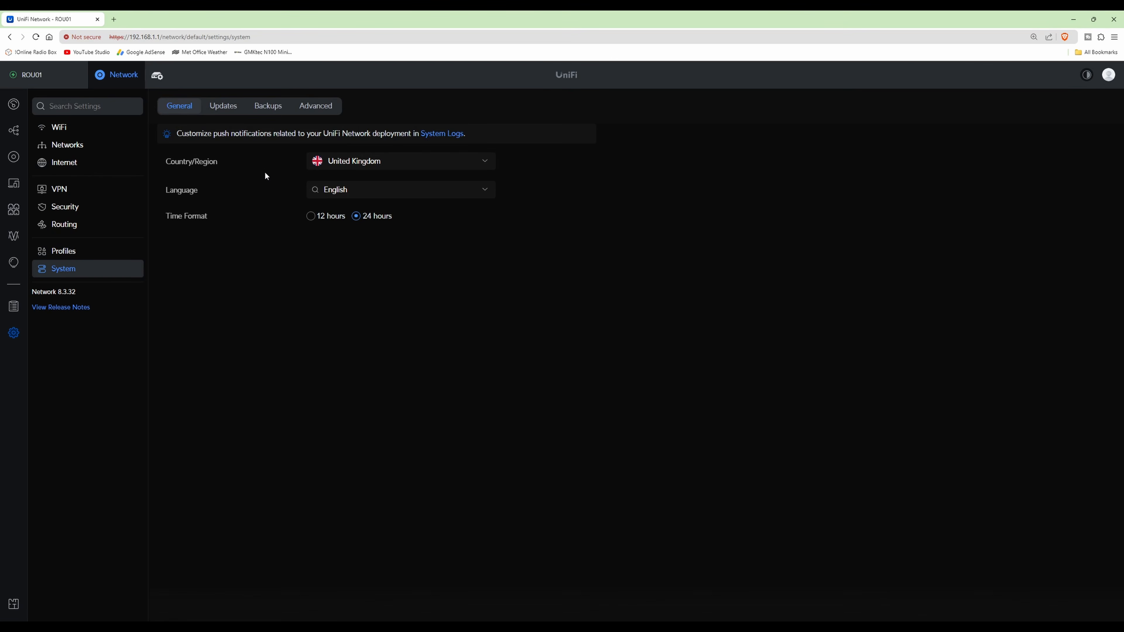
pyautogui.click(268, 109)
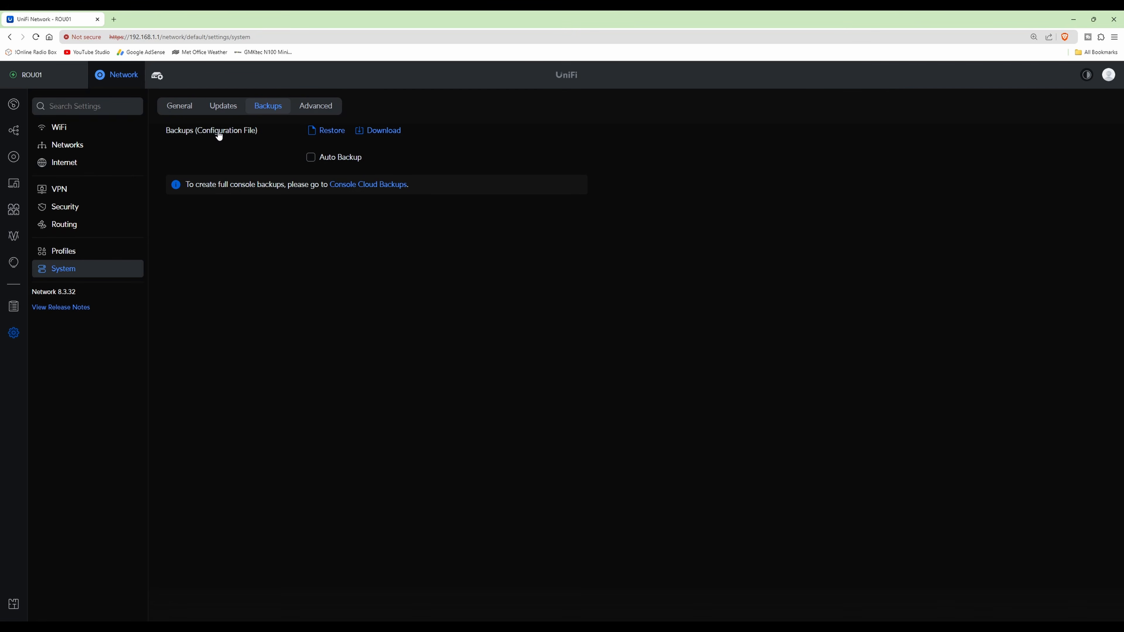
pyautogui.click(382, 131)
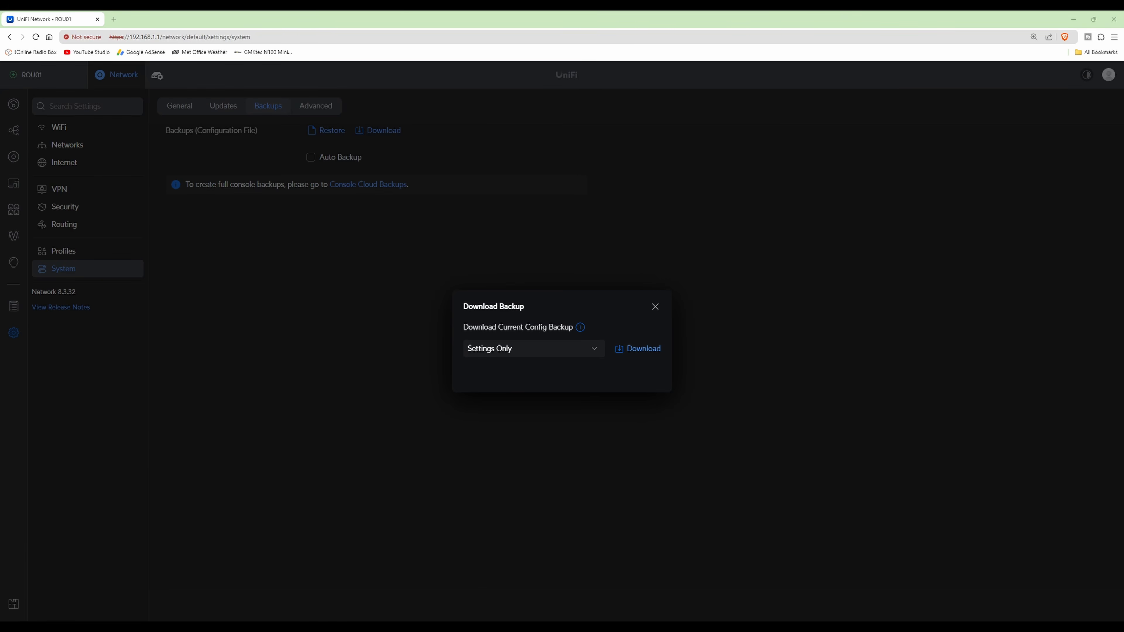
pyautogui.click(641, 355)
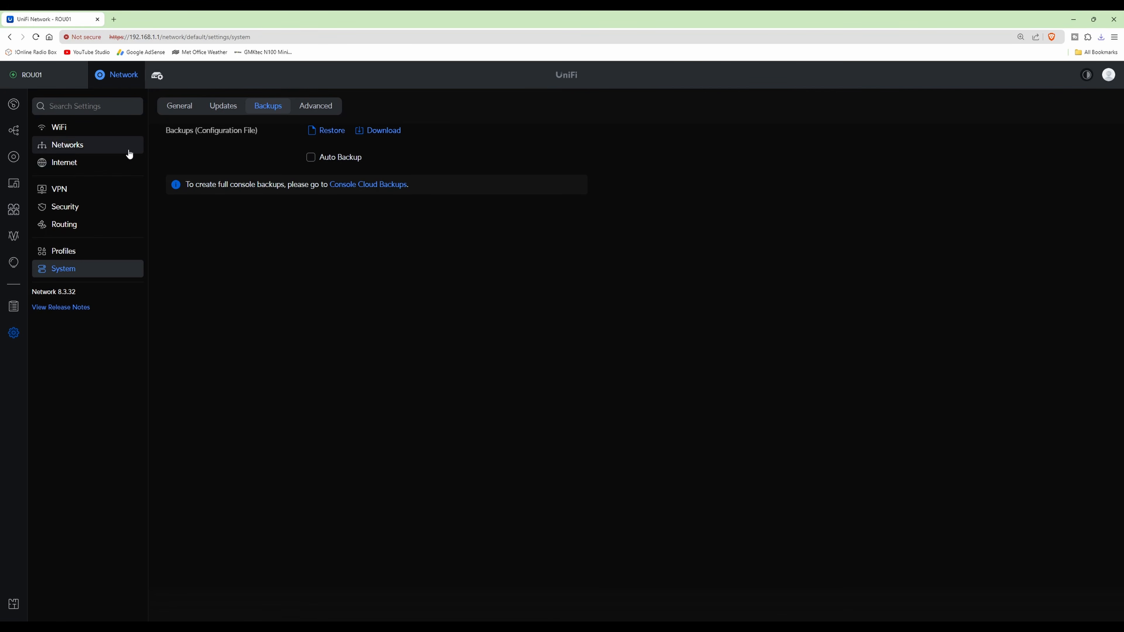
# Start a new virtual network named Security, keeping ROU01 as its router
pyautogui.click(63, 130)
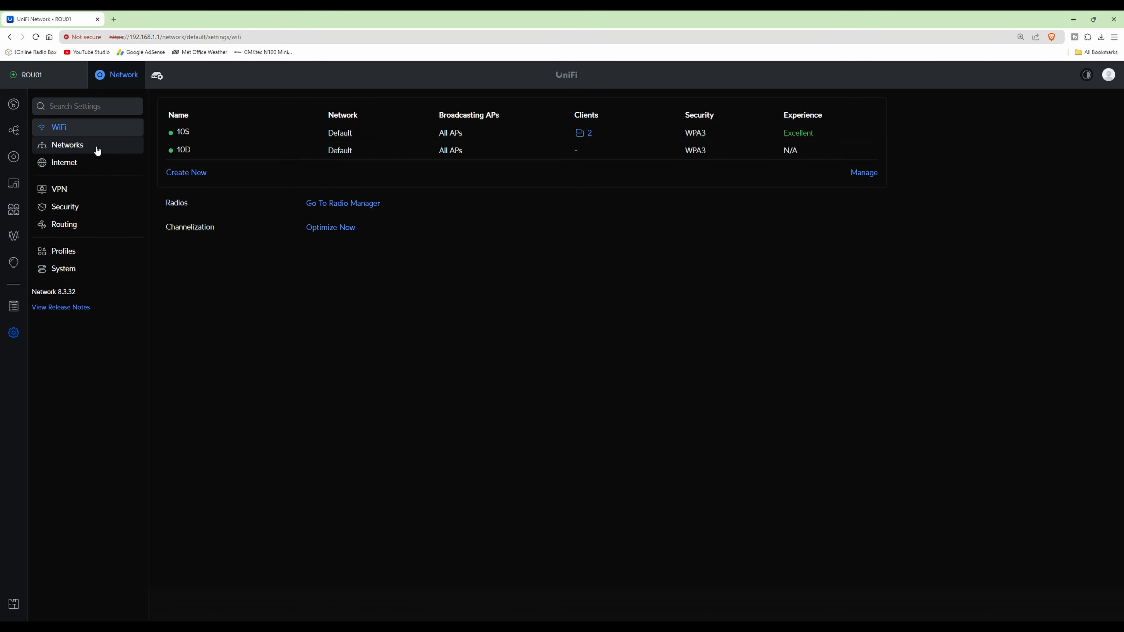
pyautogui.click(91, 153)
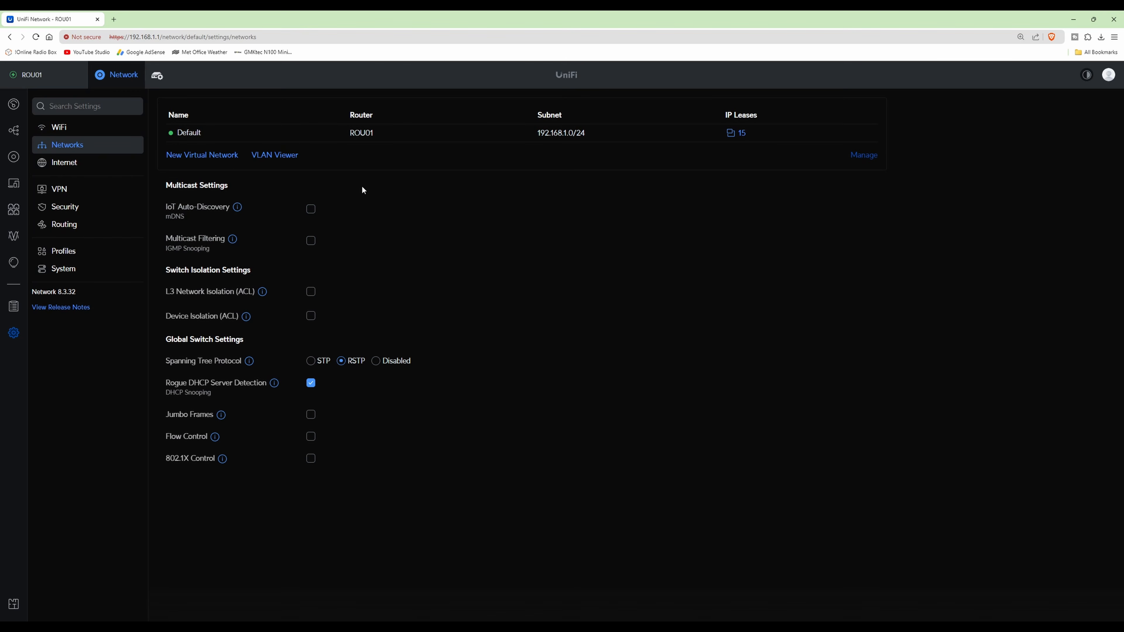
pyautogui.click(222, 156)
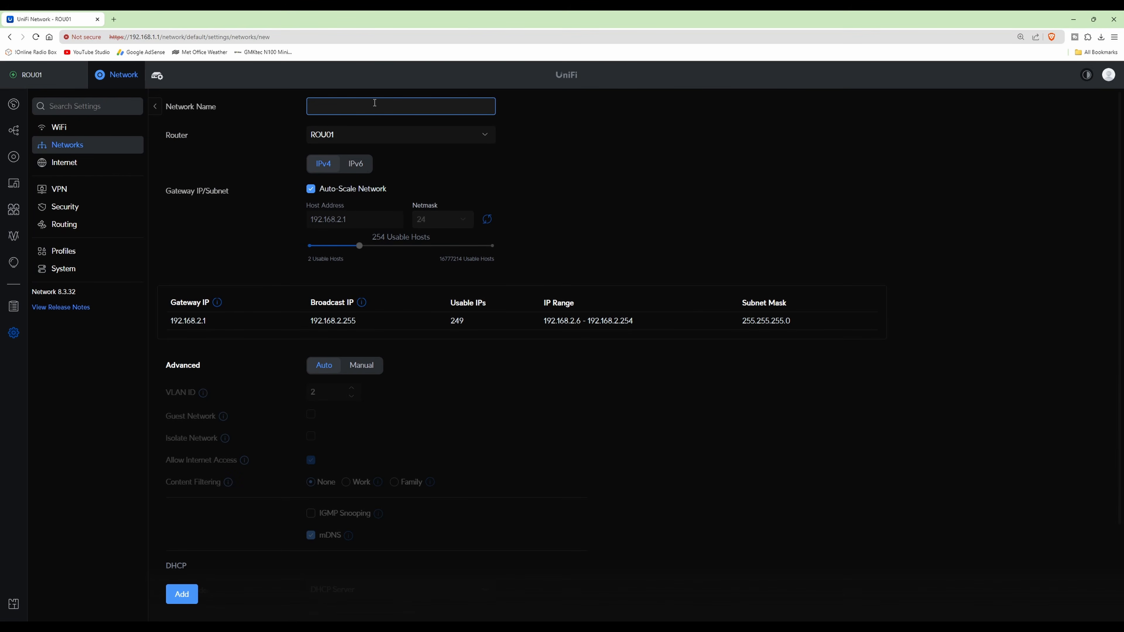
pyautogui.write('Security')
pyautogui.click(452, 135)
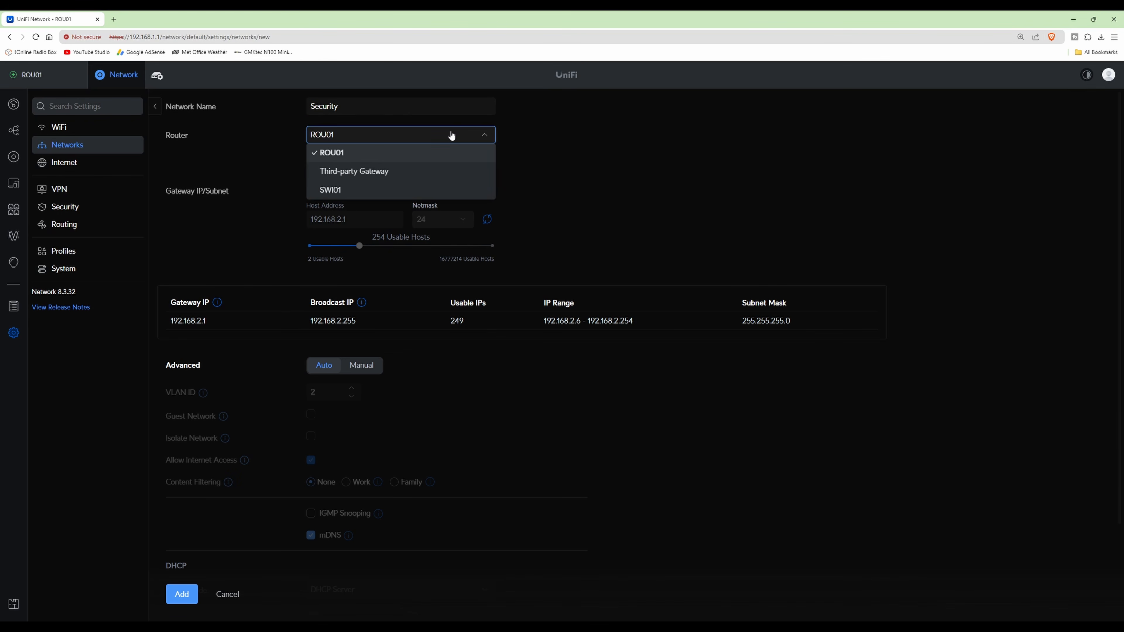
pyautogui.click(559, 145)
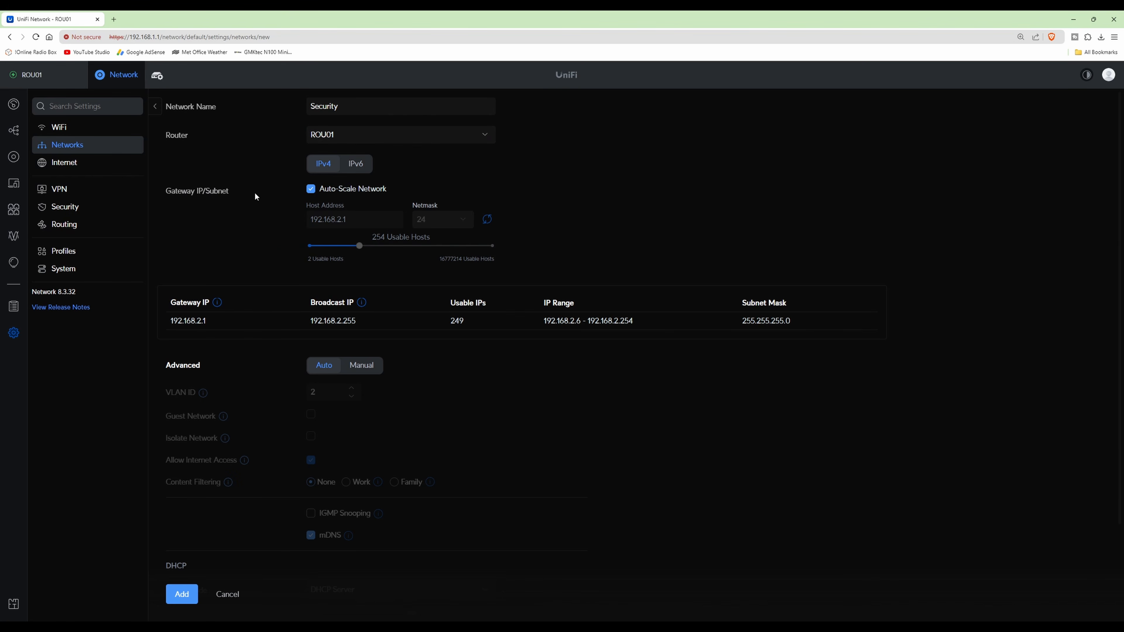
# Turn off Auto-Scale Network for the Security network, set Advanced to Manual, disable mDNS and add the network
pyautogui.click(312, 190)
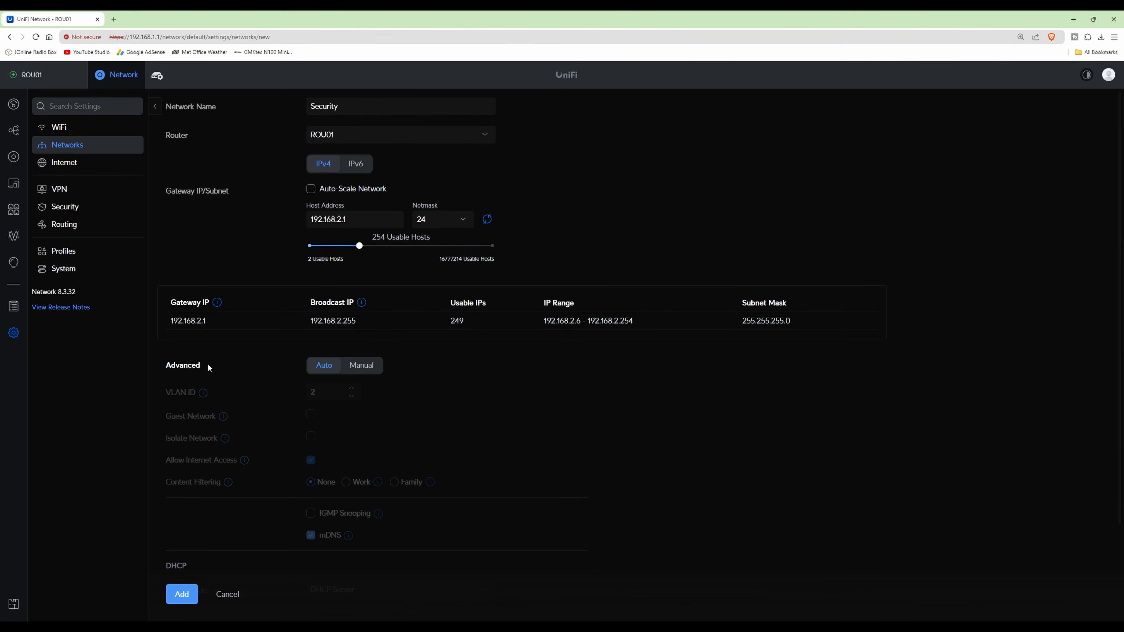
pyautogui.click(366, 371)
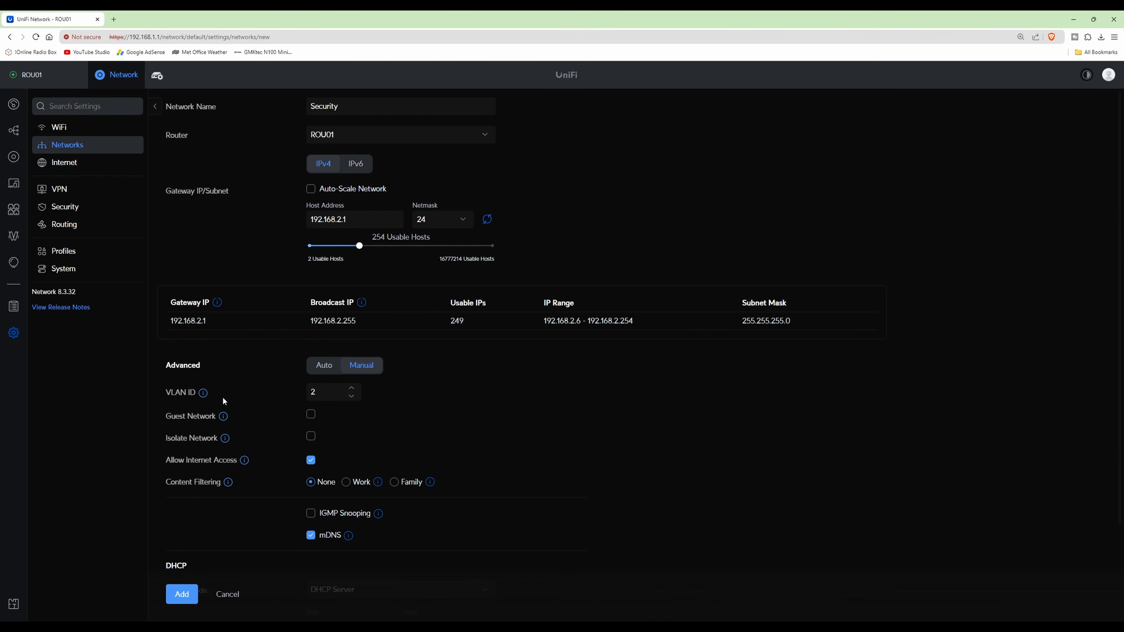
pyautogui.moveTo(352, 534)
pyautogui.click(311, 536)
pyautogui.moveTo(351, 538)
pyautogui.click(182, 595)
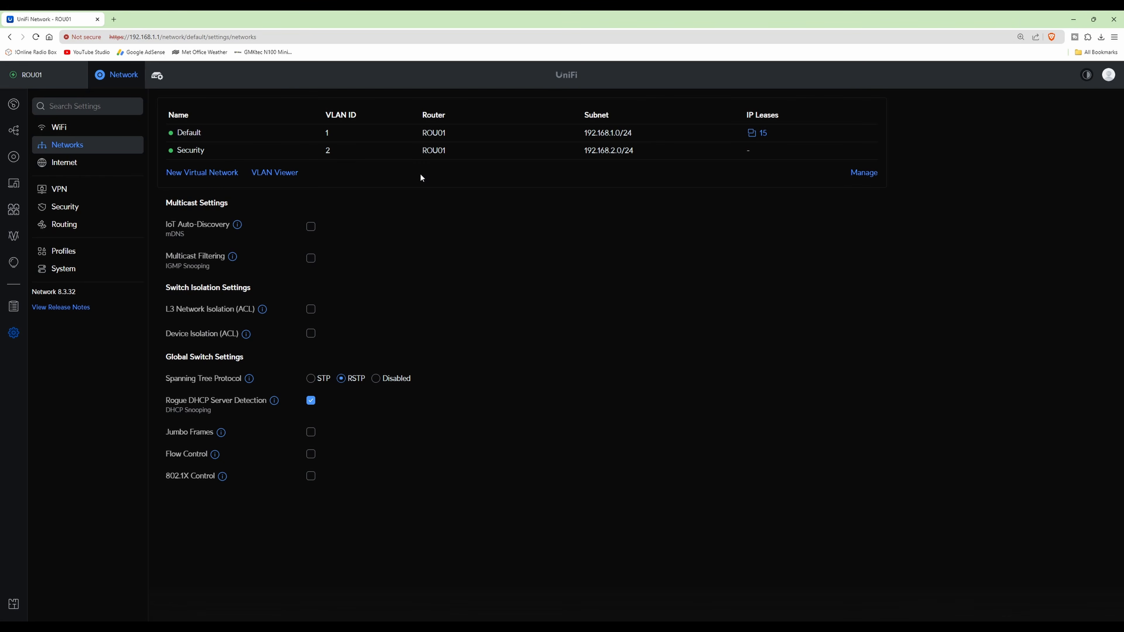
# Add a virtual network named Automation with Auto-Scale Network off, Advanced set to Manual and mDNS disabled
pyautogui.click(217, 173)
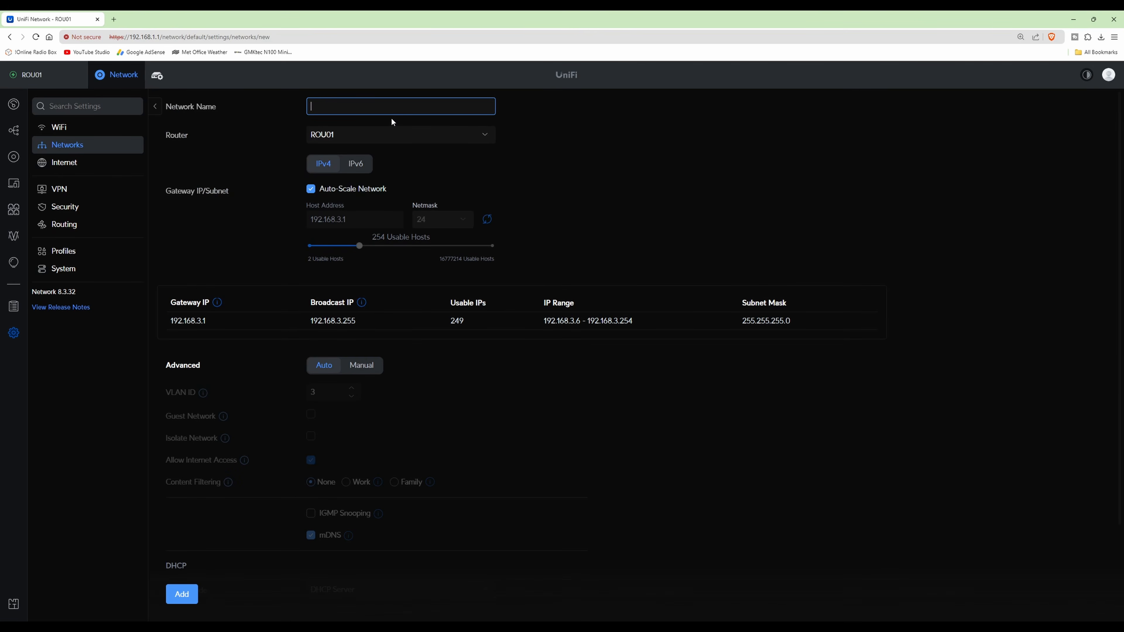
pyautogui.write('Automation')
pyautogui.click(310, 192)
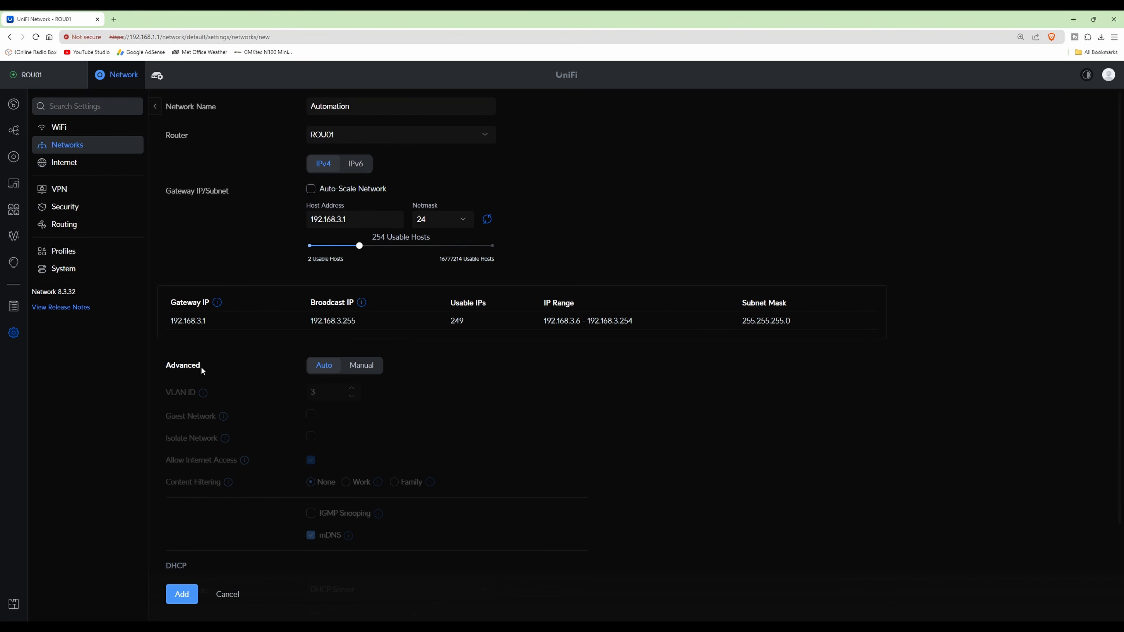
pyautogui.click(368, 367)
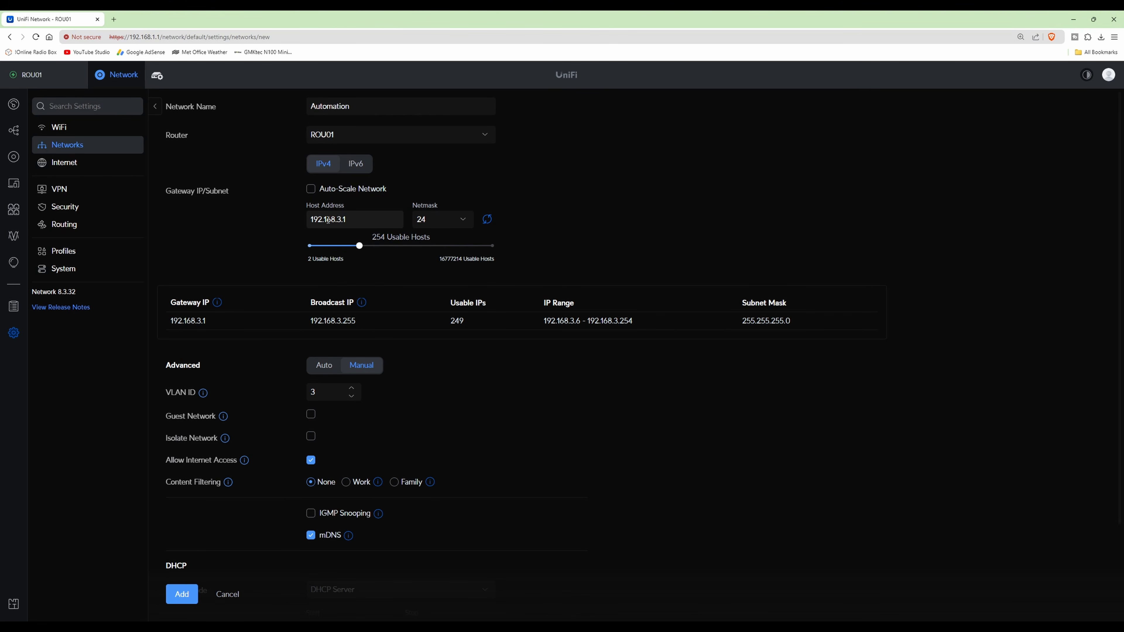
pyautogui.click(345, 220)
pyautogui.press('BackSpace')
pyautogui.click(311, 536)
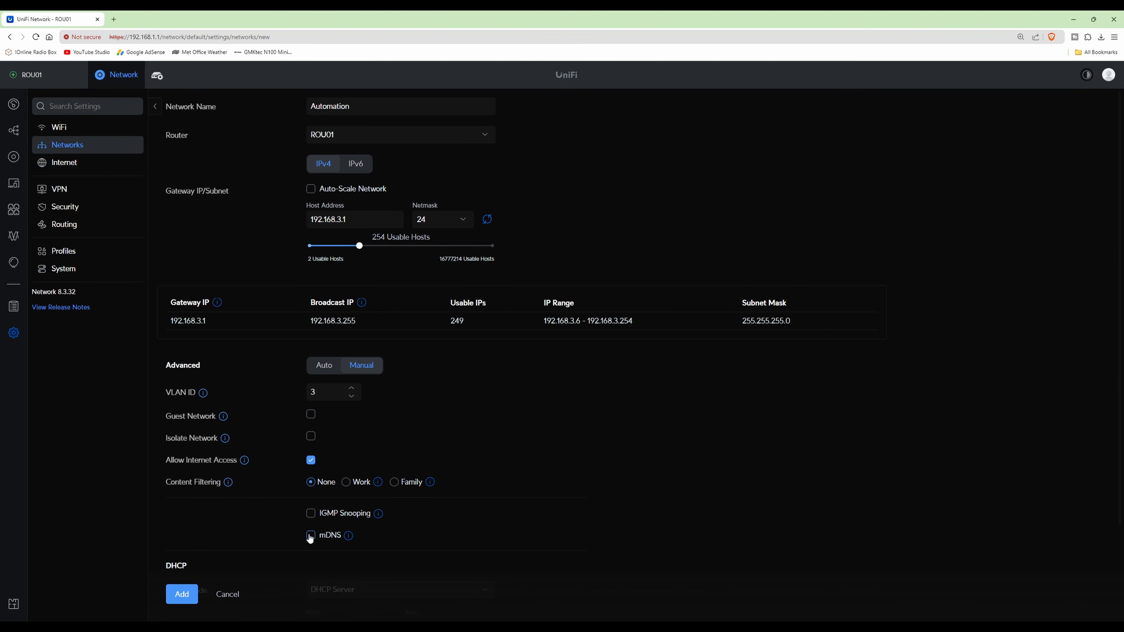
pyautogui.click(181, 594)
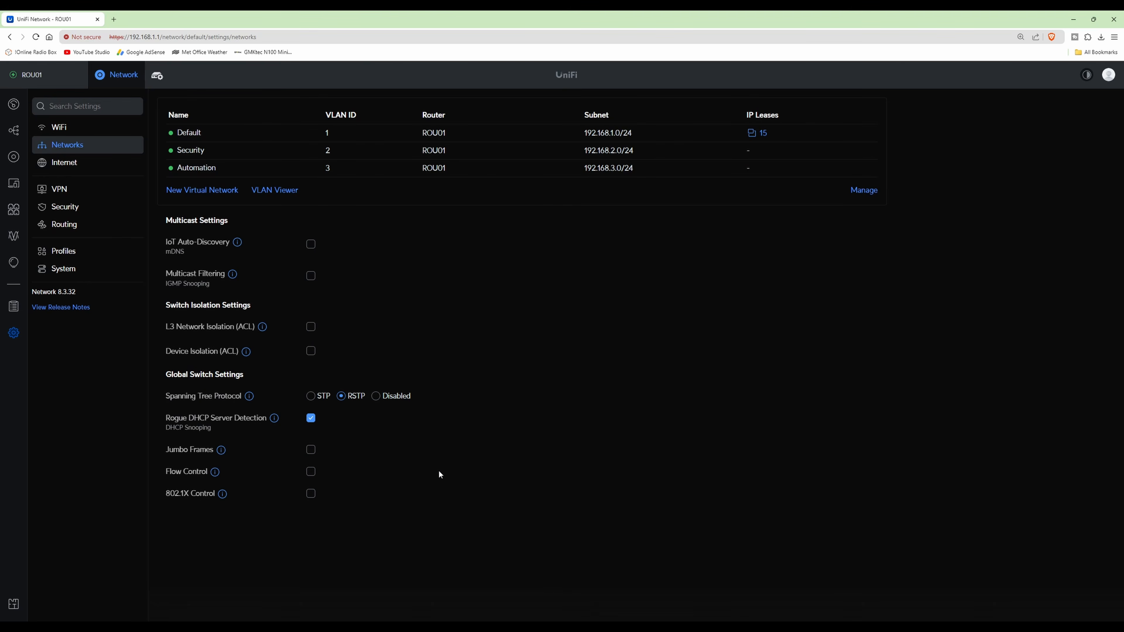
# Add a virtual network named Multimedia with Auto-Scale Network off, Advanced set to Manual and mDNS disabled
pyautogui.click(211, 191)
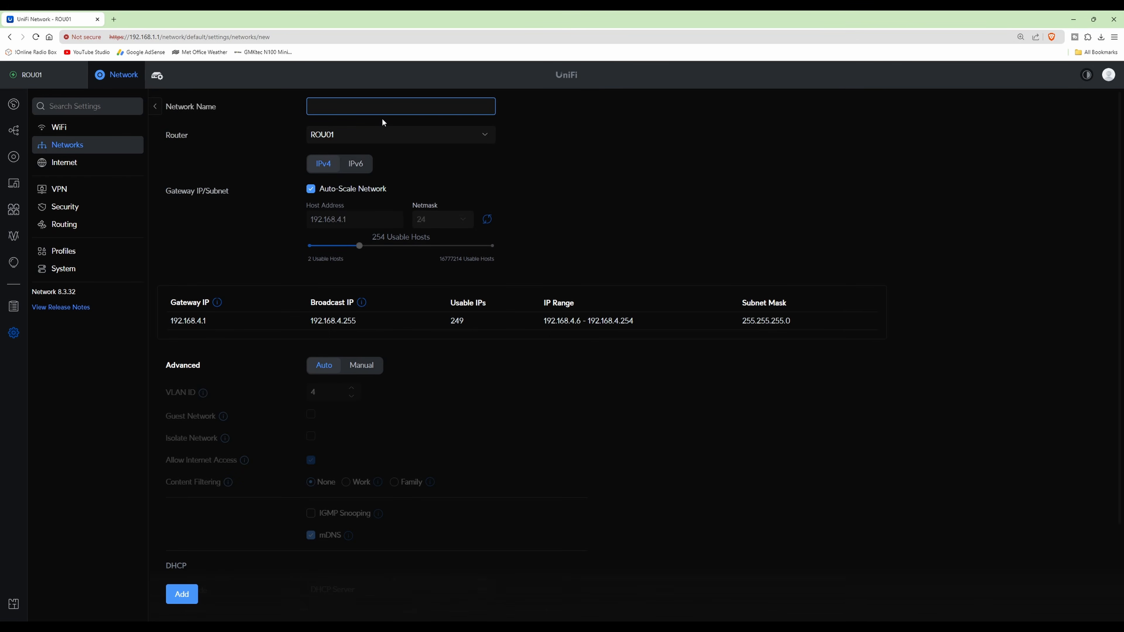
pyautogui.write('Multimedia')
pyautogui.click(310, 189)
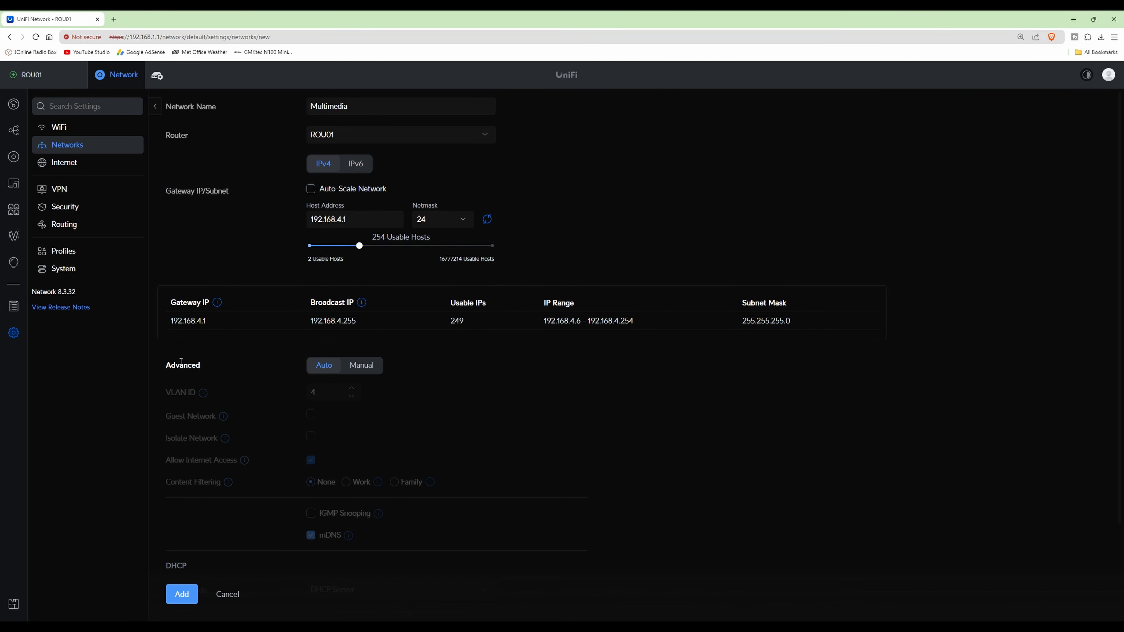
pyautogui.click(359, 371)
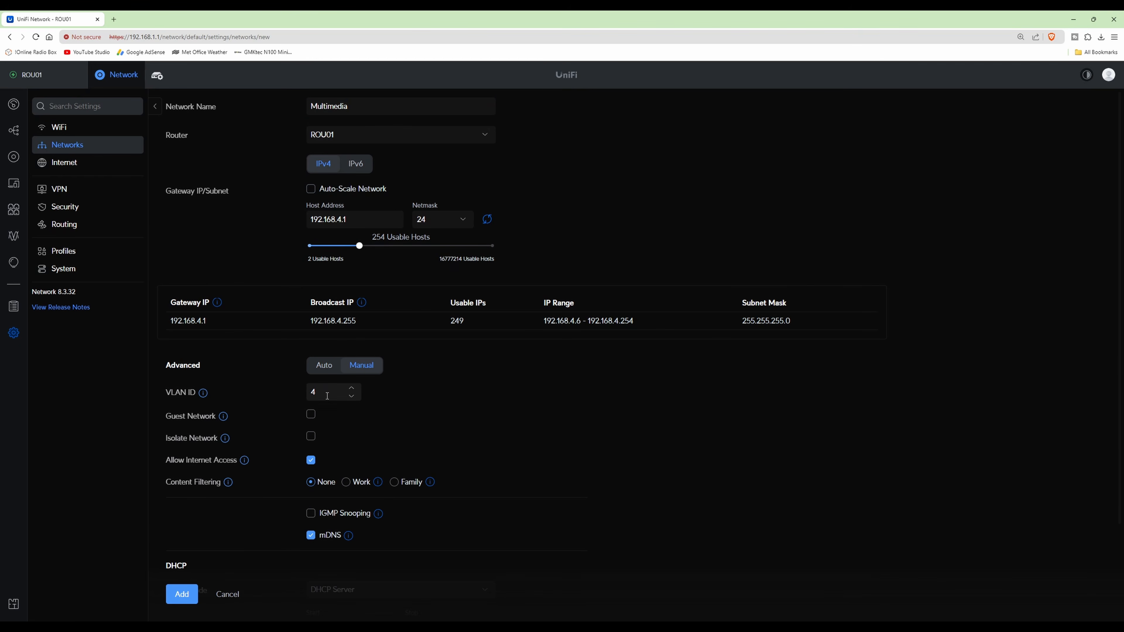
pyautogui.click(310, 536)
pyautogui.click(182, 599)
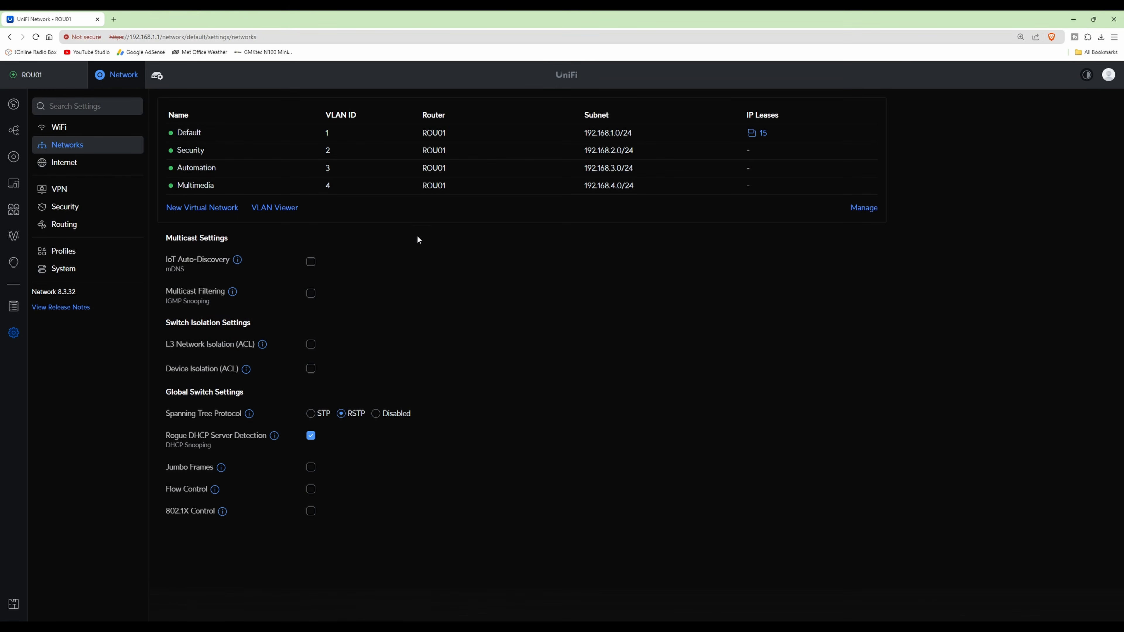
# Add a virtual network named PBX with Auto-Scale Network off, Advanced set to Manual and mDNS disabled
pyautogui.click(196, 209)
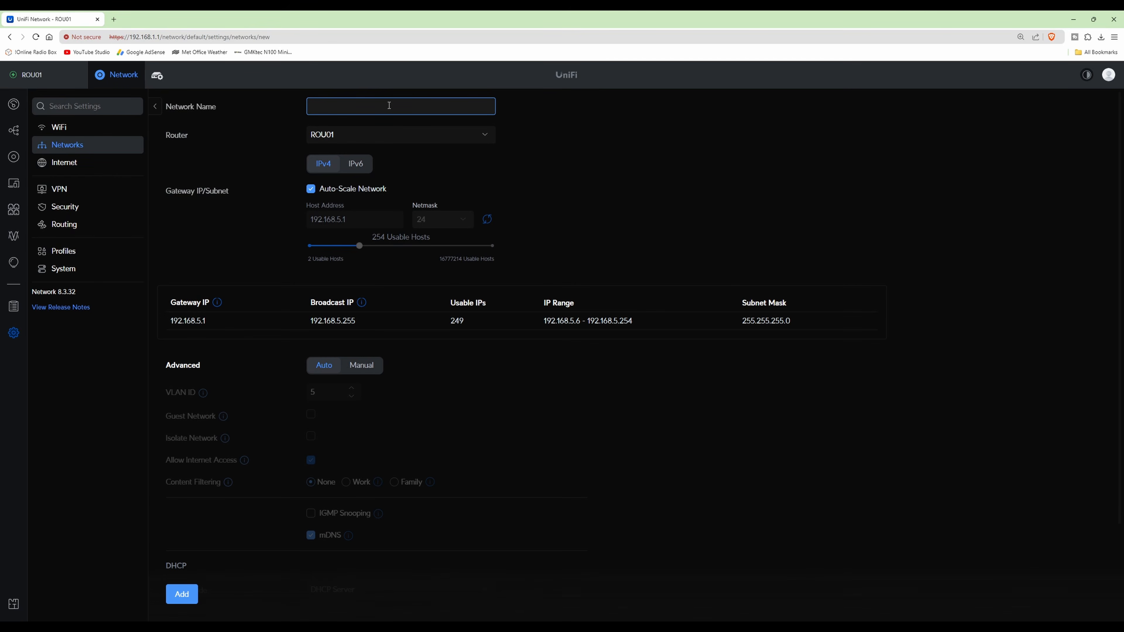
pyautogui.write('PBX')
pyautogui.click(311, 189)
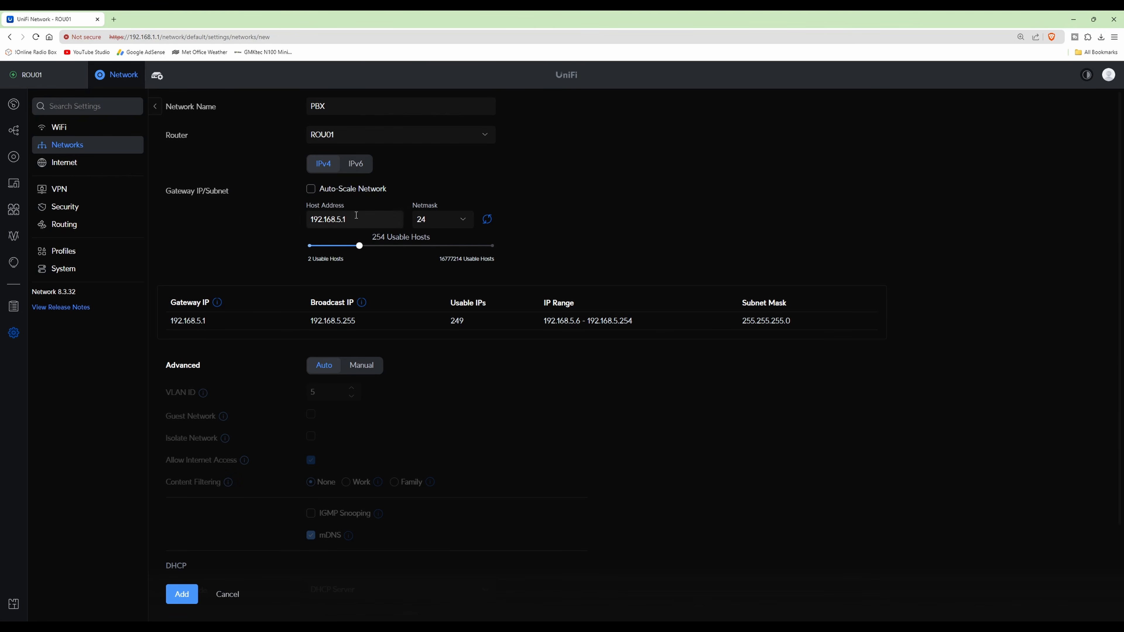
pyautogui.click(368, 367)
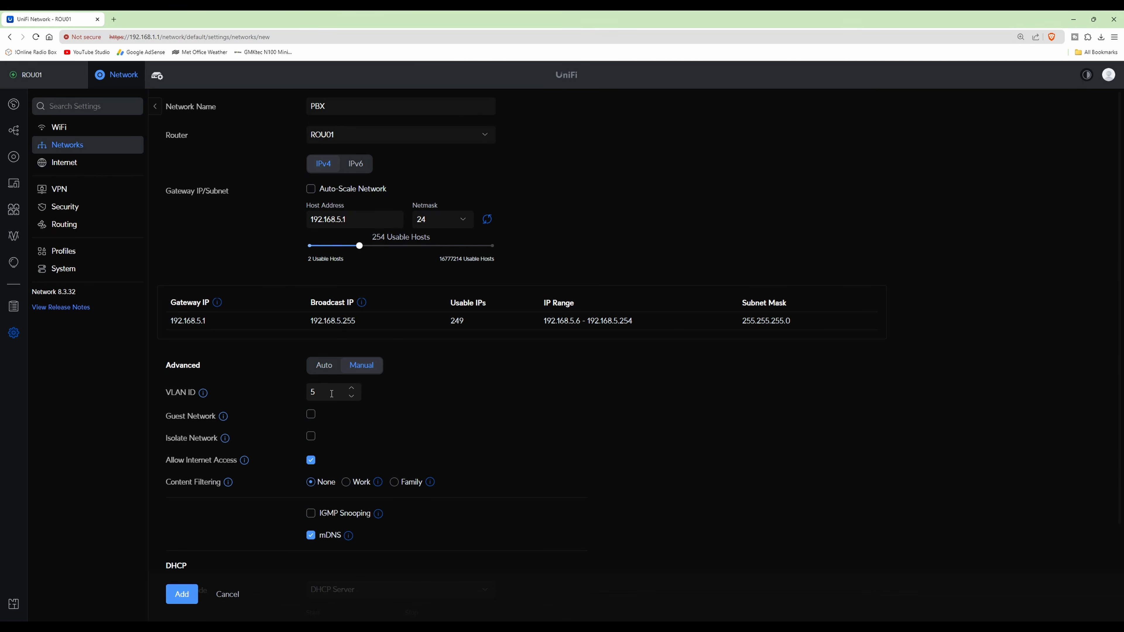
pyautogui.click(312, 536)
pyautogui.click(181, 594)
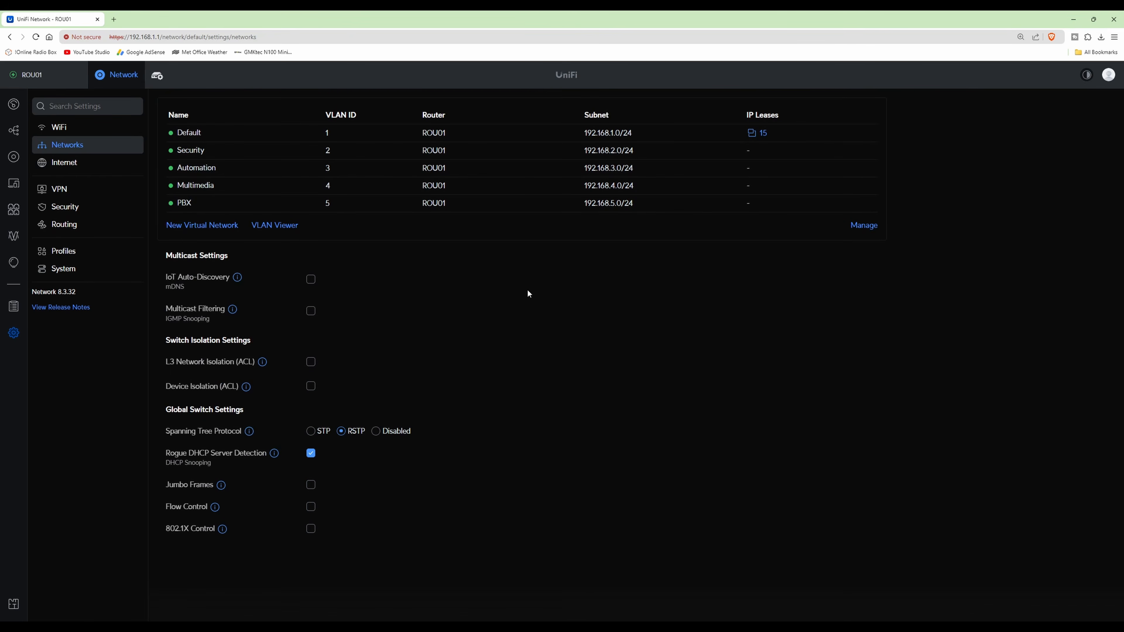
# Add a virtual network named Guest with Auto-Scale Network off, Advanced set to Manual and mDNS disabled
pyautogui.click(228, 226)
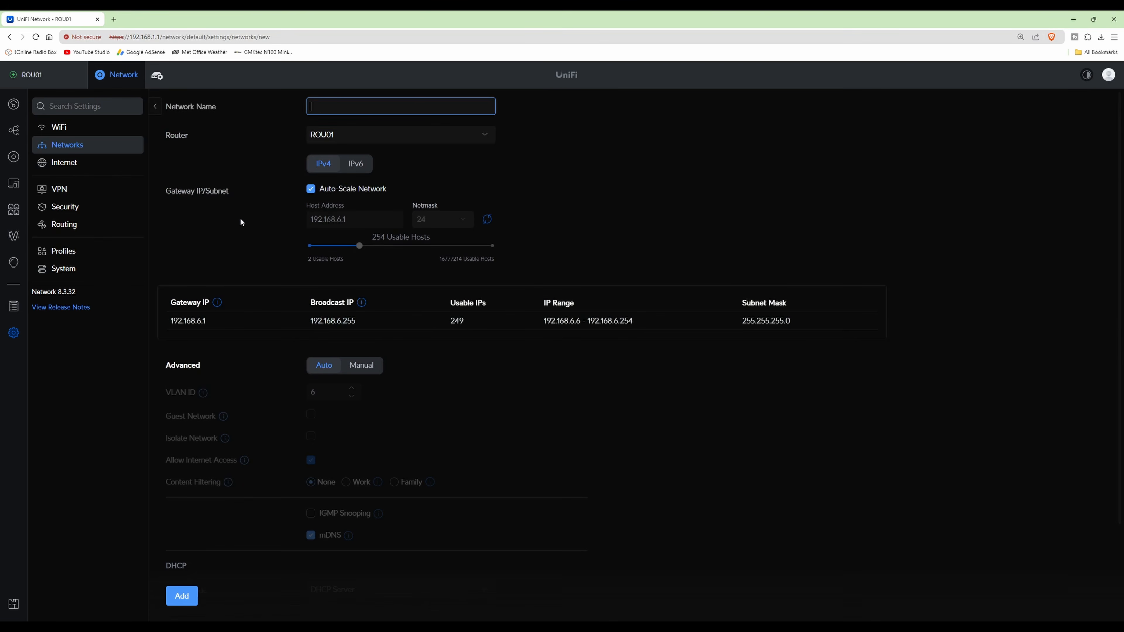
pyautogui.write('Guest')
pyautogui.click(311, 189)
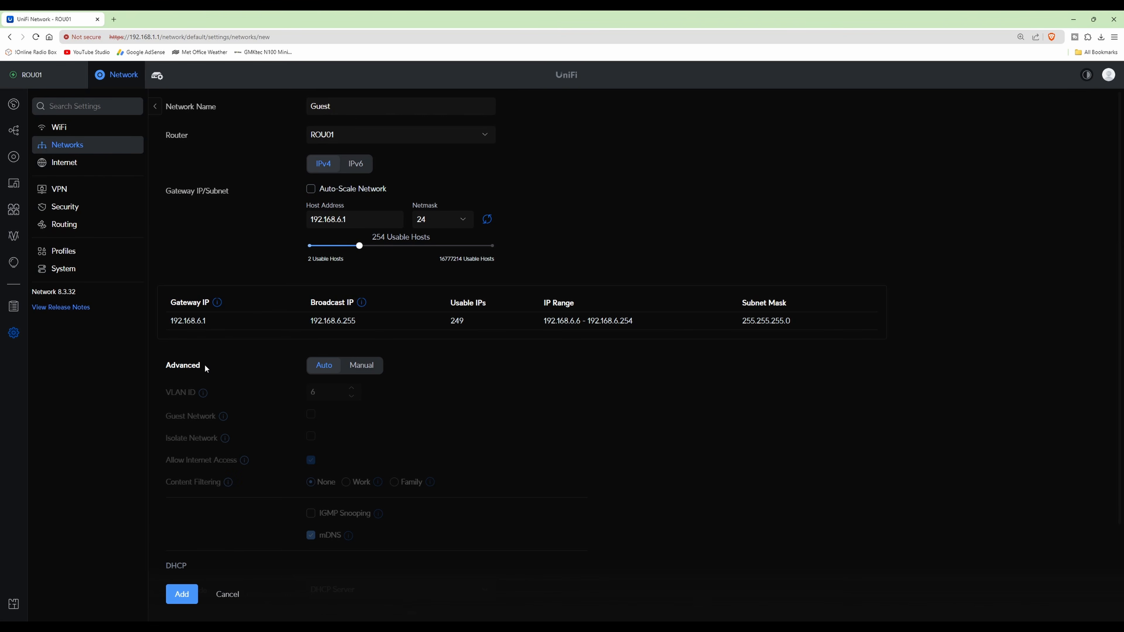
pyautogui.click(363, 366)
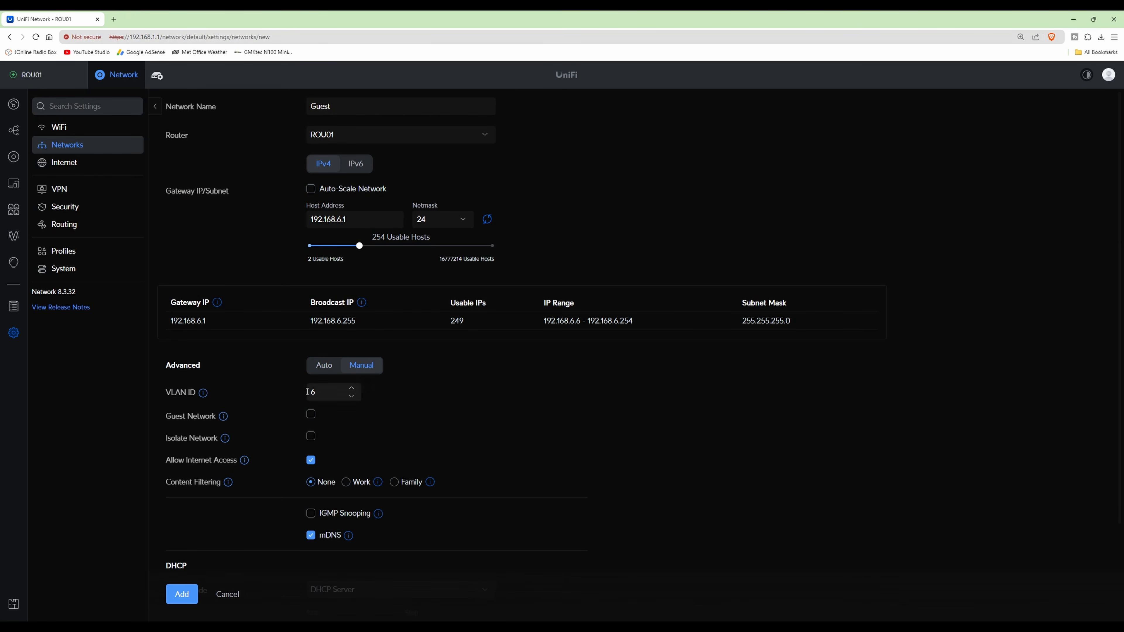
pyautogui.click(311, 535)
pyautogui.click(183, 594)
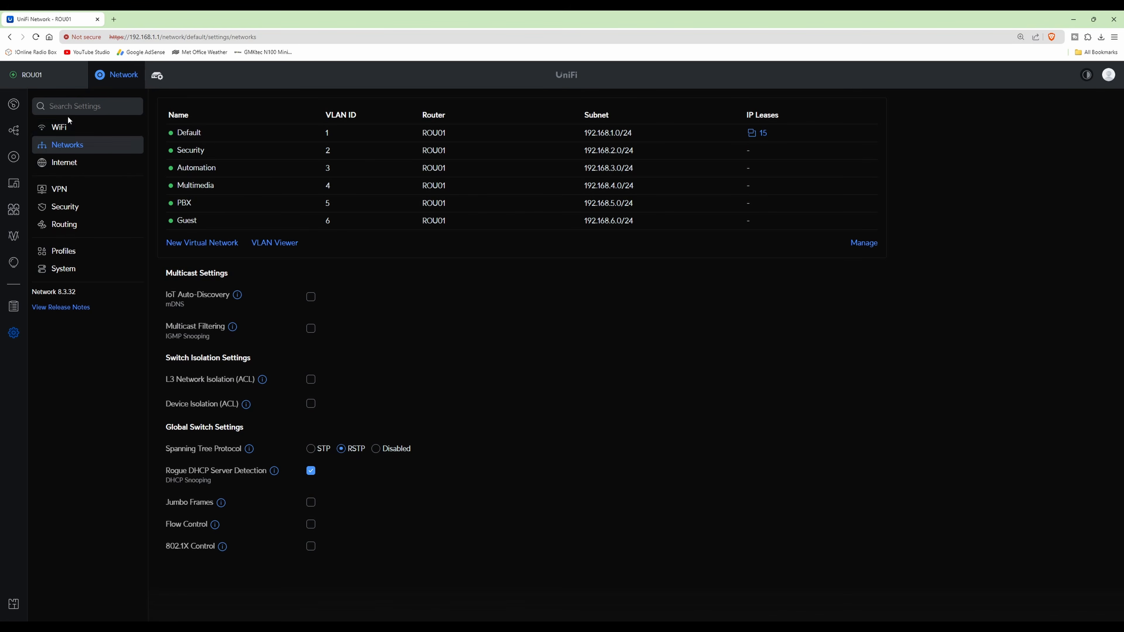
pyautogui.click(67, 129)
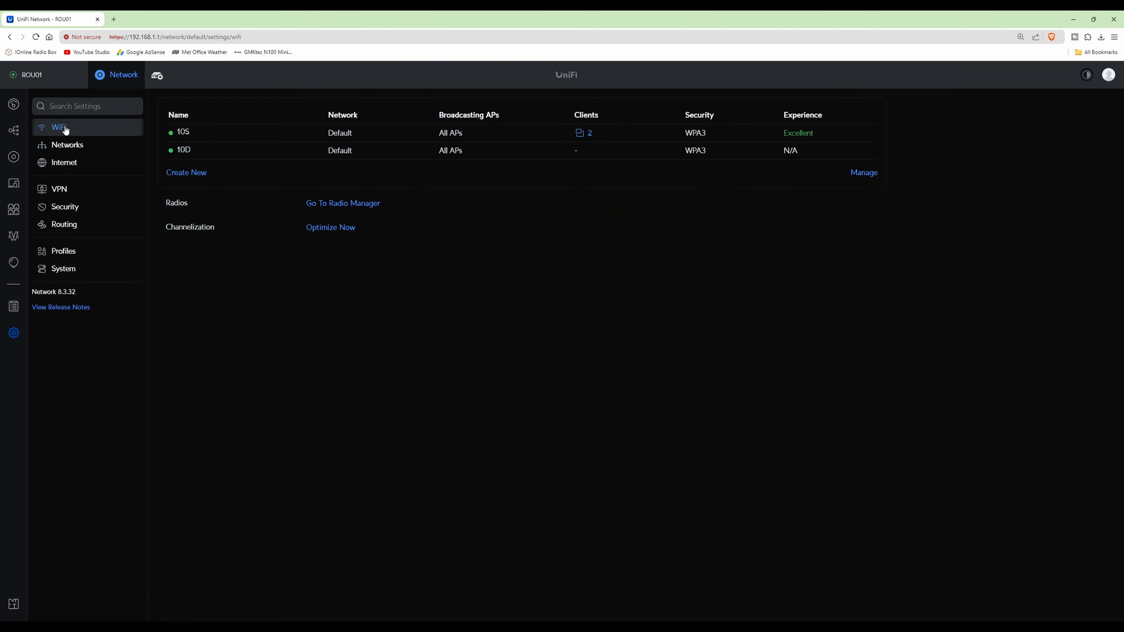
pyautogui.click(195, 173)
pyautogui.click(359, 108)
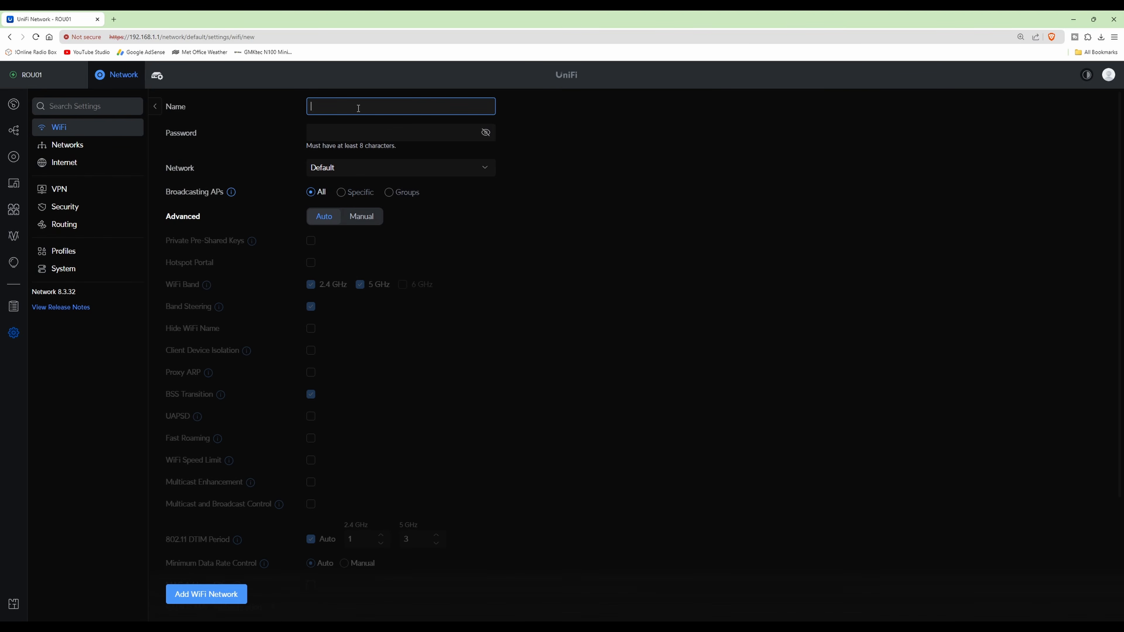
pyautogui.write('Auot')
pyautogui.press('BackSpace')
pyautogui.press('BackSpace')
pyautogui.write('tomatio')
pyautogui.click(277, 594)
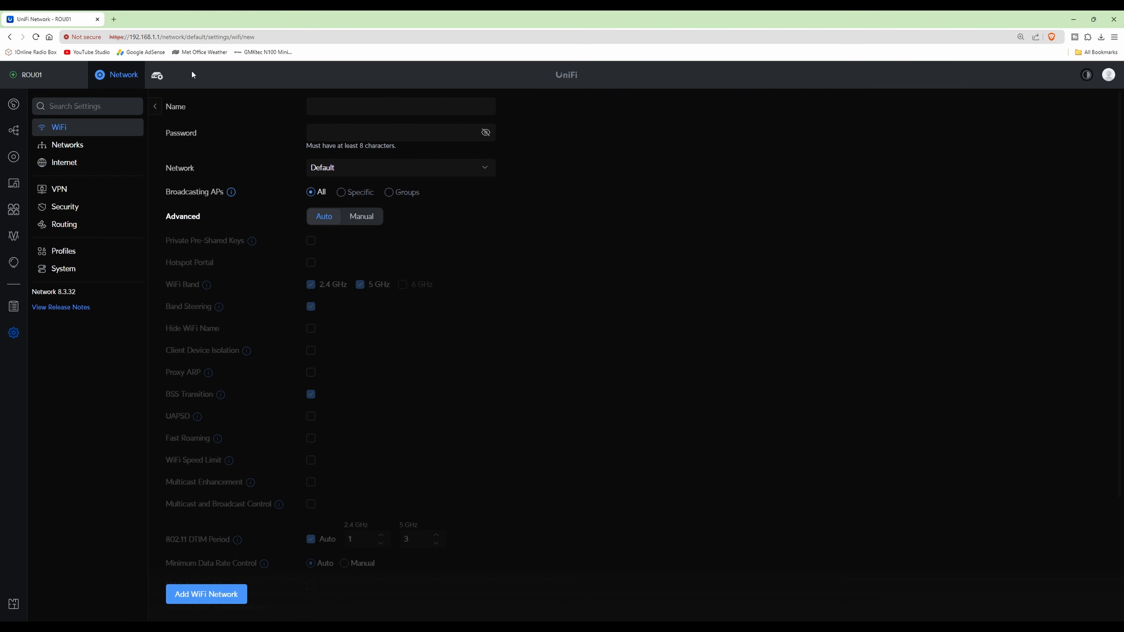
pyautogui.click(153, 106)
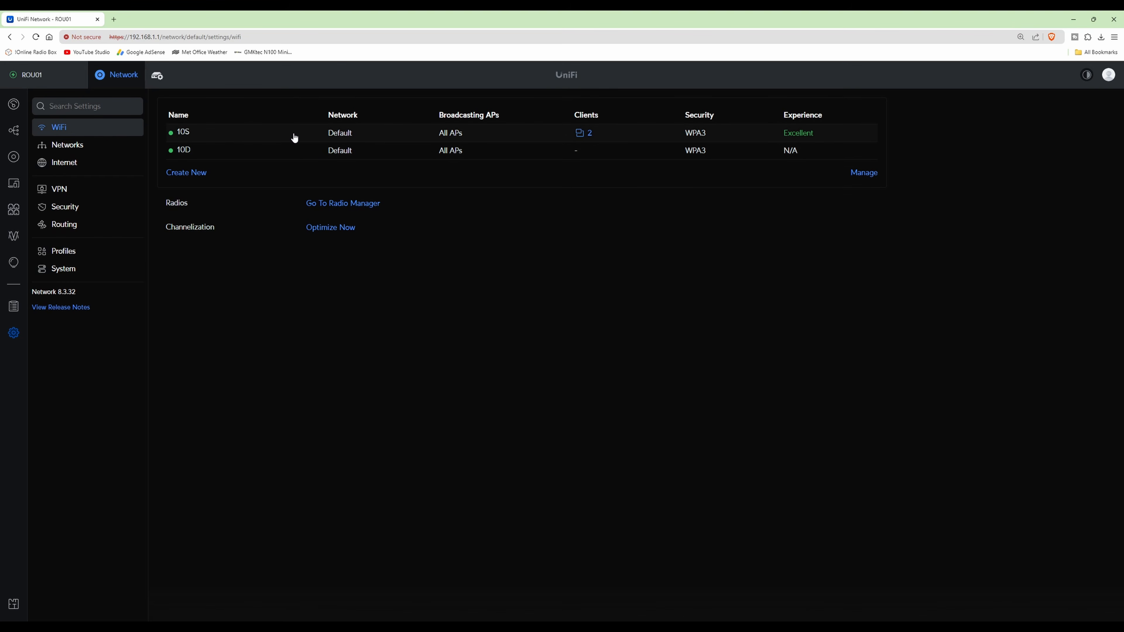
pyautogui.click(313, 138)
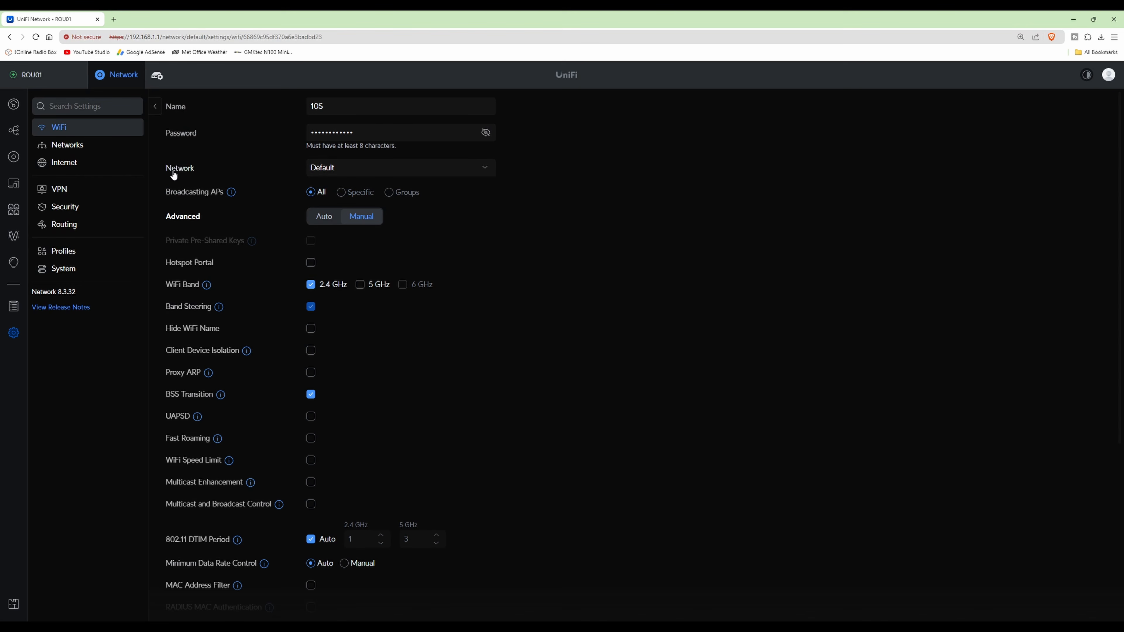
pyautogui.click(432, 168)
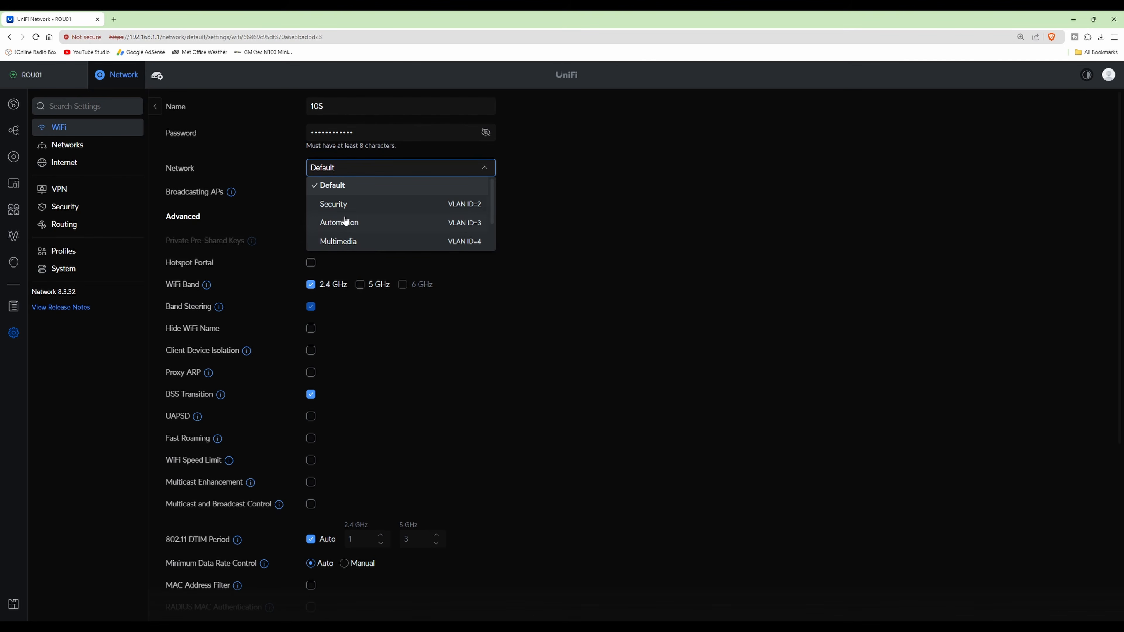
pyautogui.click(622, 273)
pyautogui.scroll(-4, 632, 465)
pyautogui.scroll(-2, 619, 487)
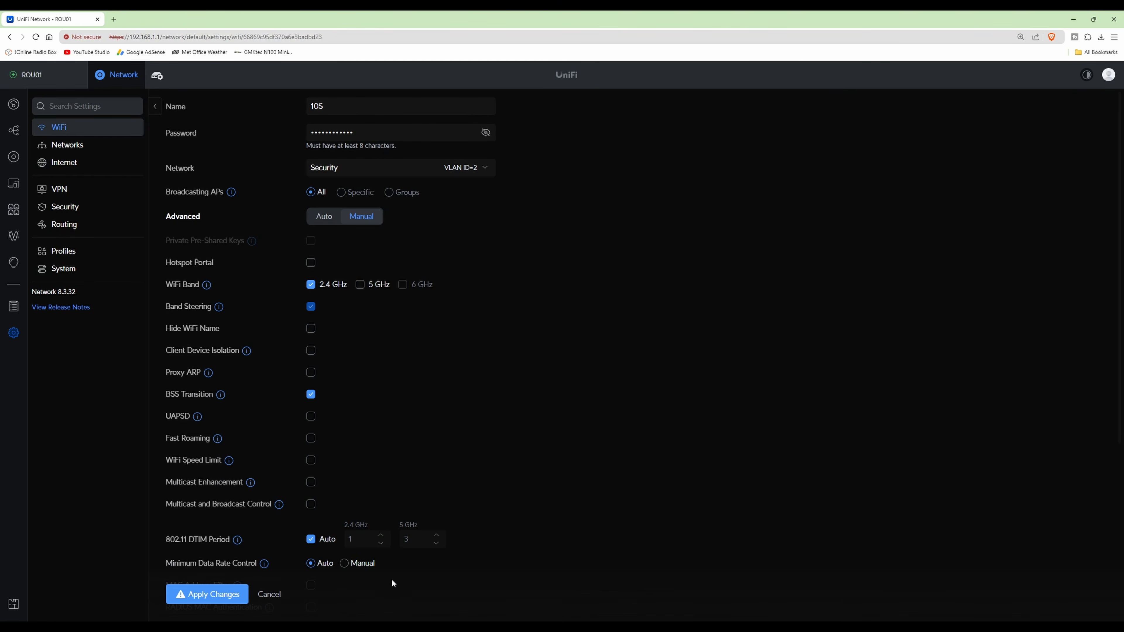
pyautogui.click(269, 594)
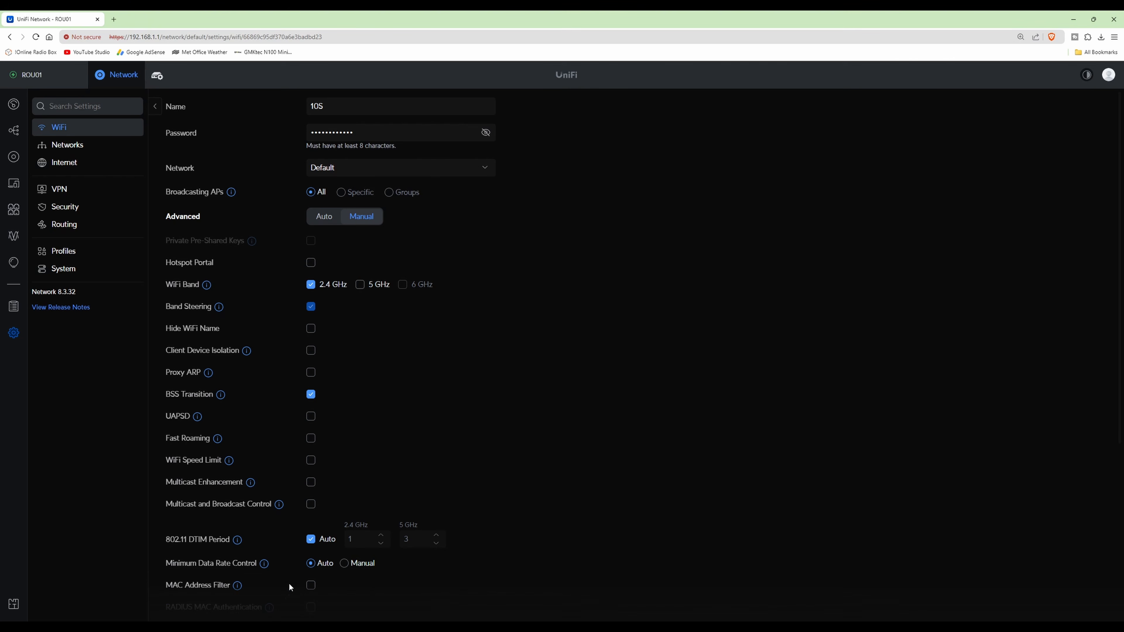
pyautogui.click(155, 107)
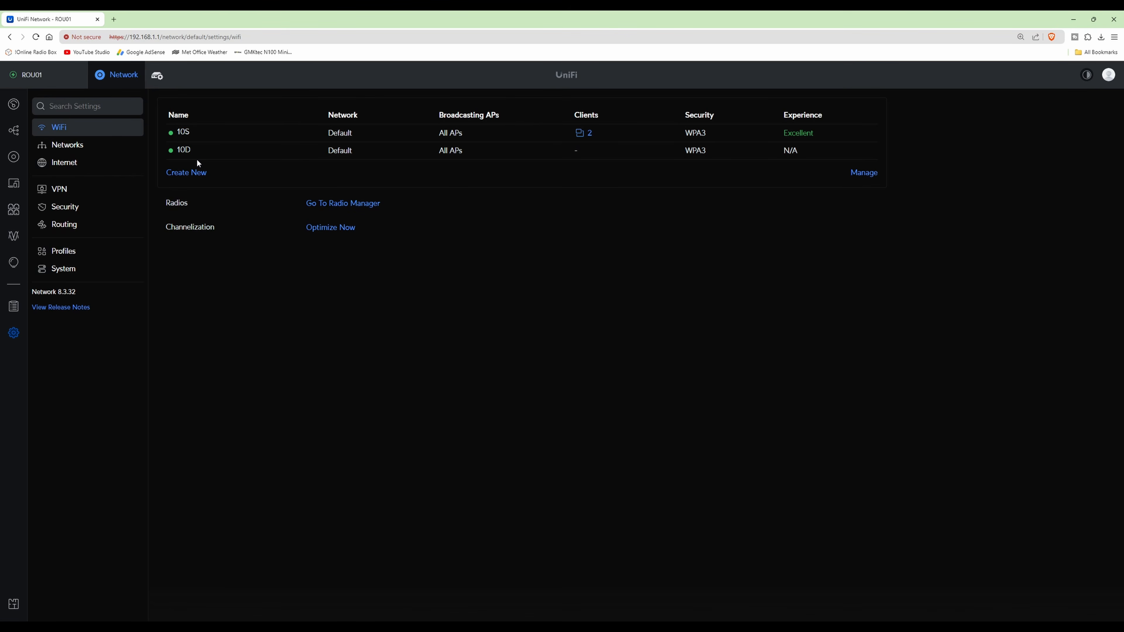
# Start a new WiFi network named 10A, enter its WiFi password and assign it to the Automation network
pyautogui.click(191, 175)
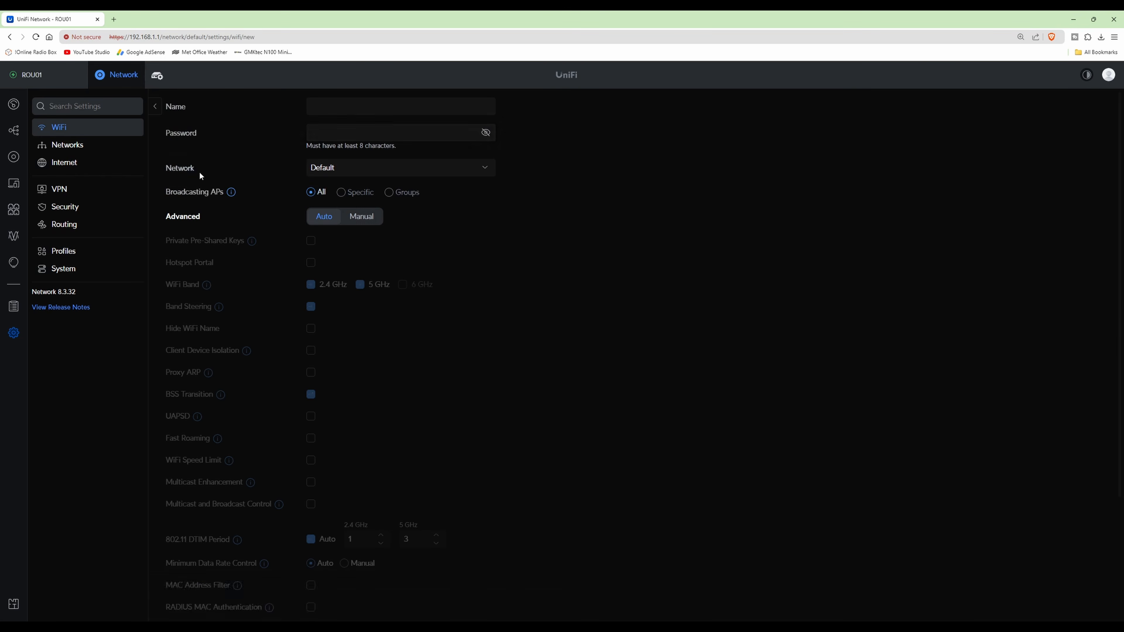
pyautogui.click(388, 108)
pyautogui.write('10A')
pyautogui.click(409, 136)
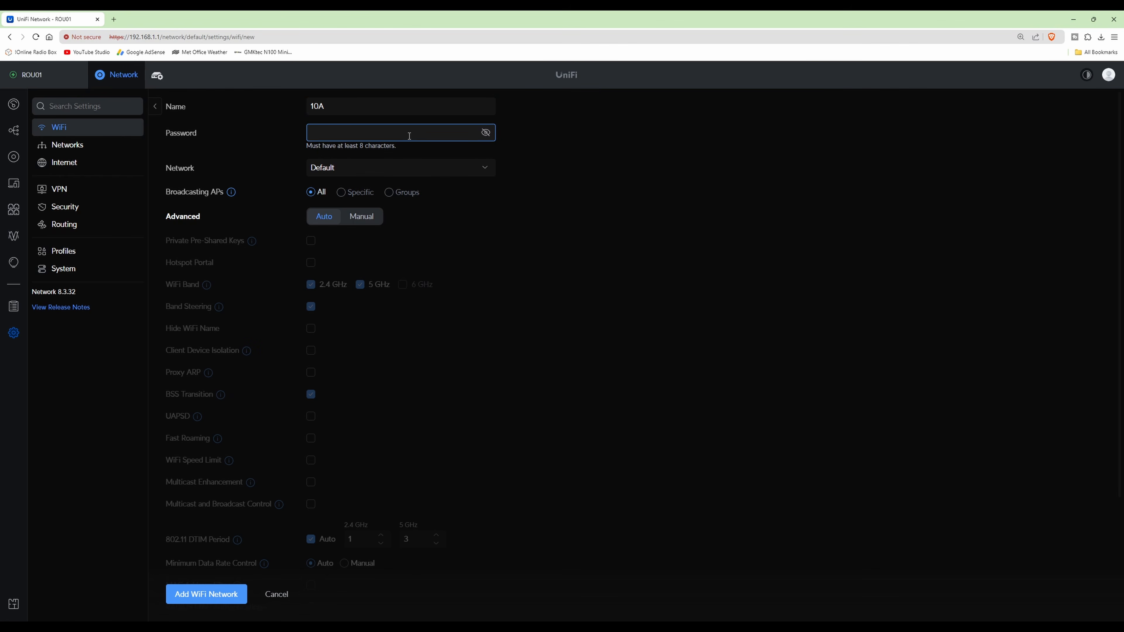
pyautogui.write('••••••••••••')
pyautogui.click(385, 173)
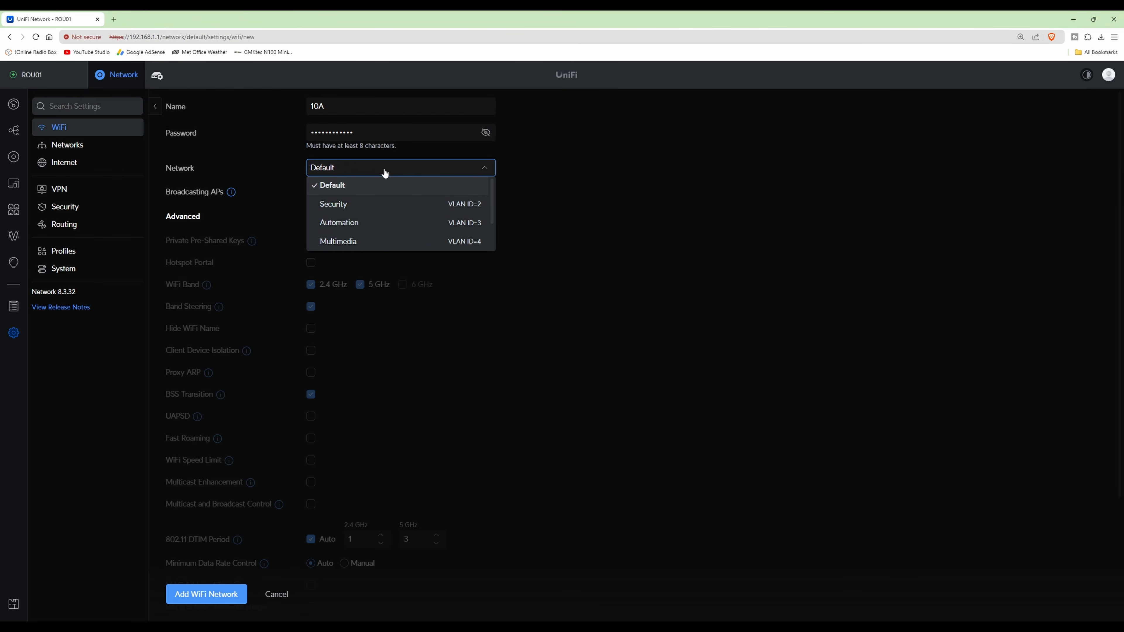
pyautogui.click(350, 229)
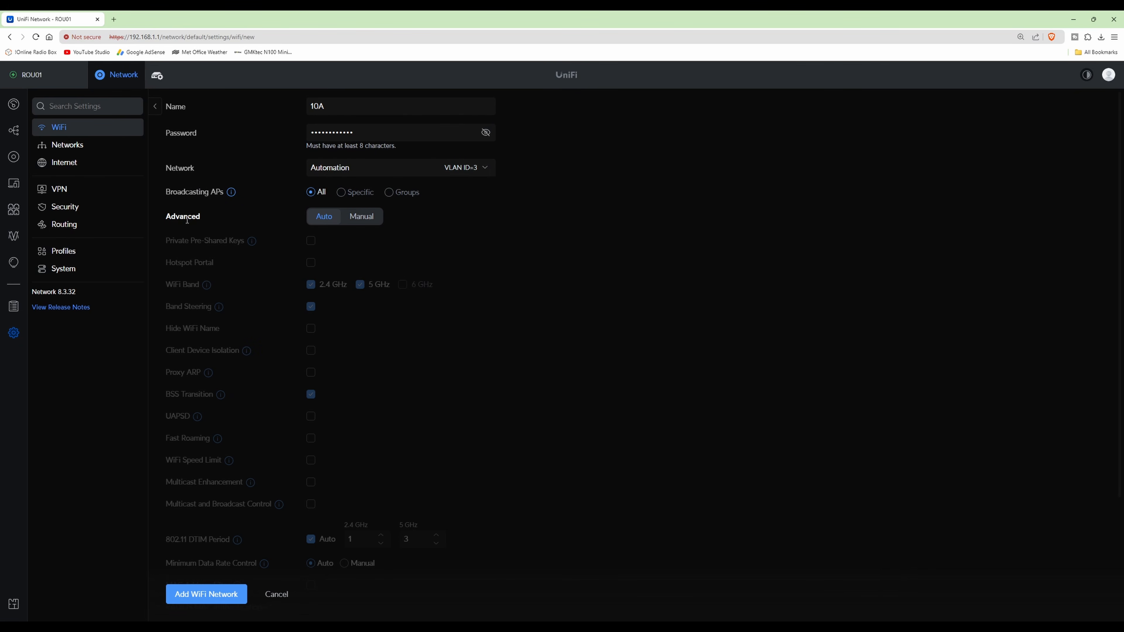
# Set the 10A network's Advanced options to Manual, with the 5 GHz band off and WPA3 as the security protocol
pyautogui.click(361, 219)
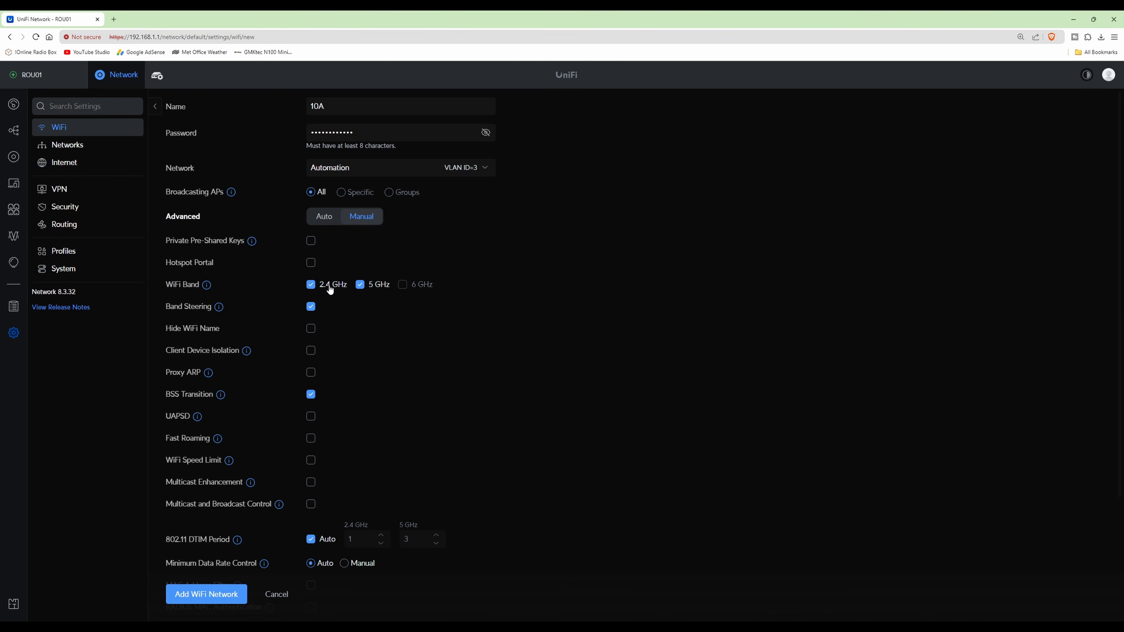
pyautogui.click(360, 286)
pyautogui.scroll(-3, 380, 331)
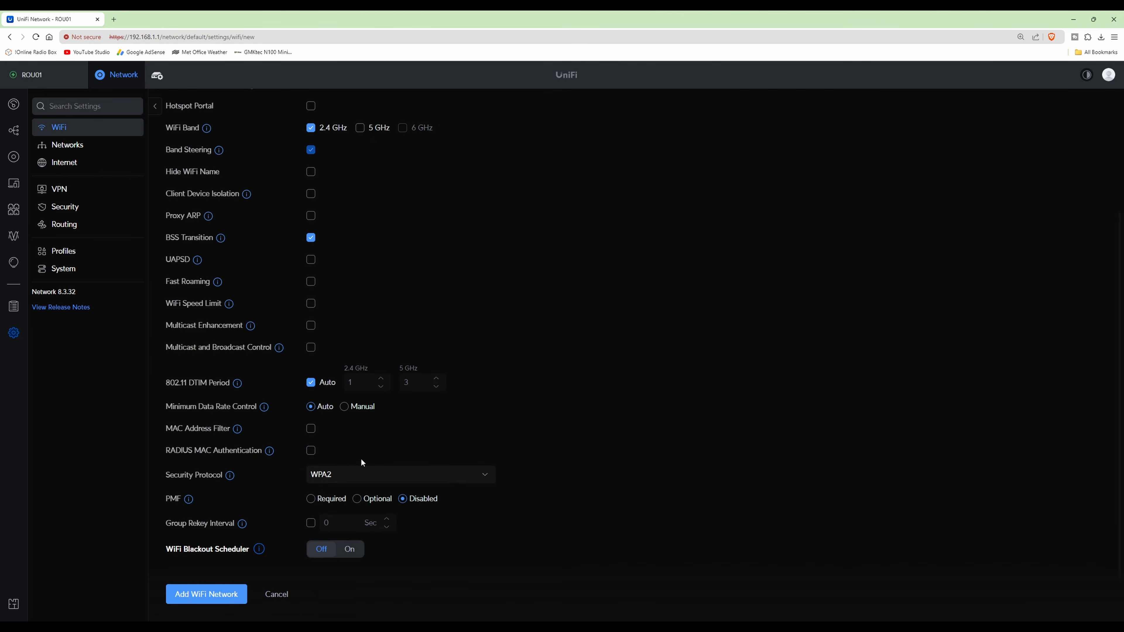
pyautogui.click(366, 480)
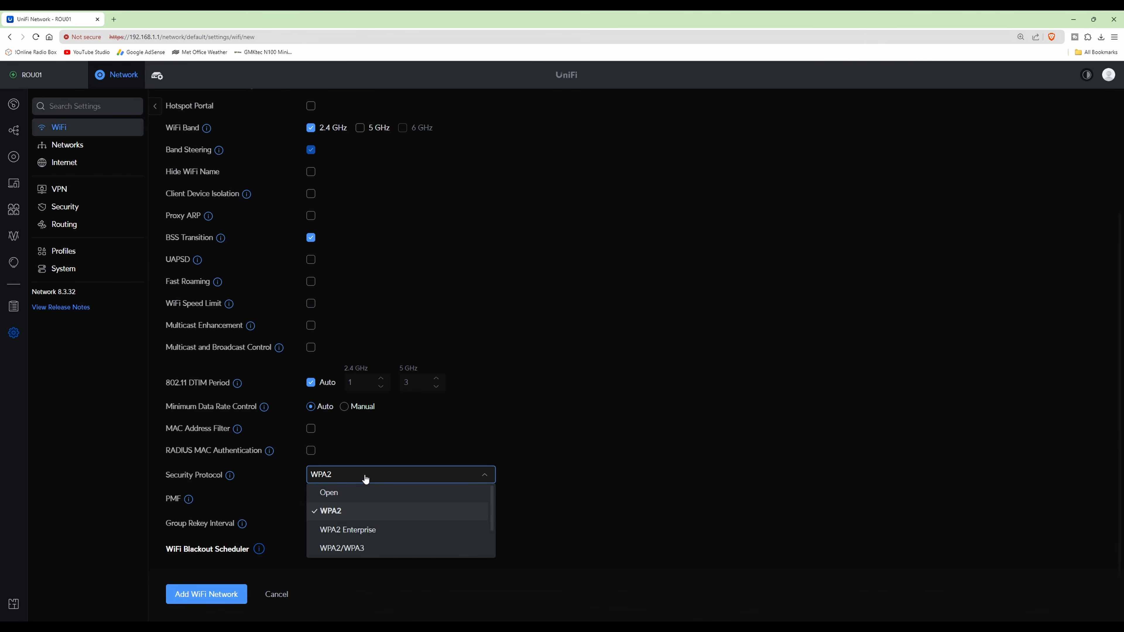
pyautogui.scroll(-2, 363, 517)
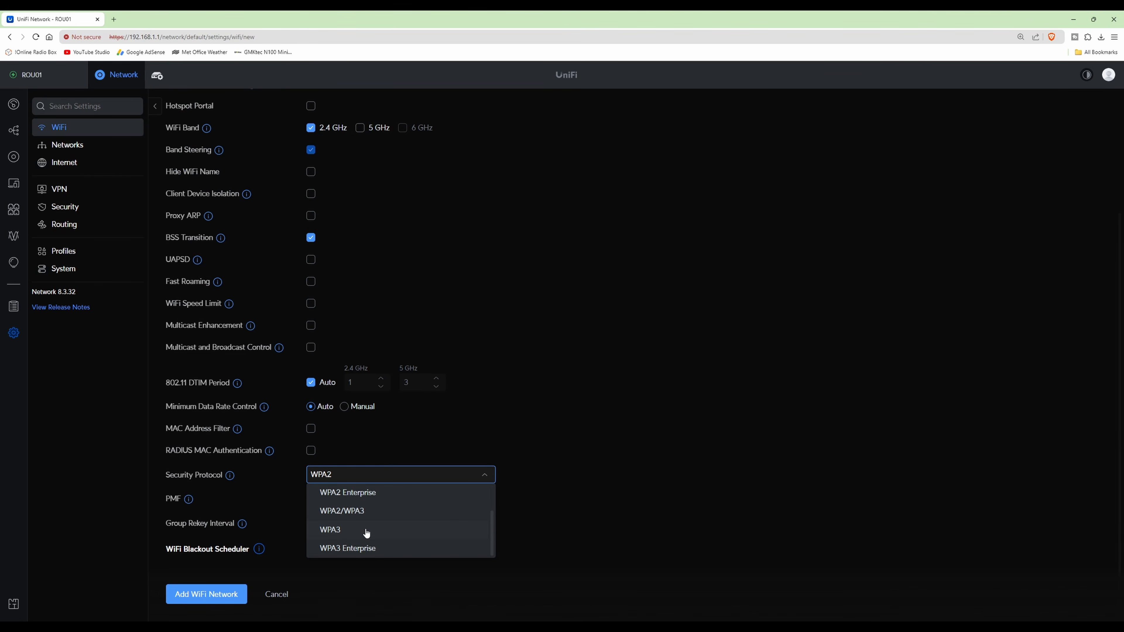
pyautogui.click(364, 532)
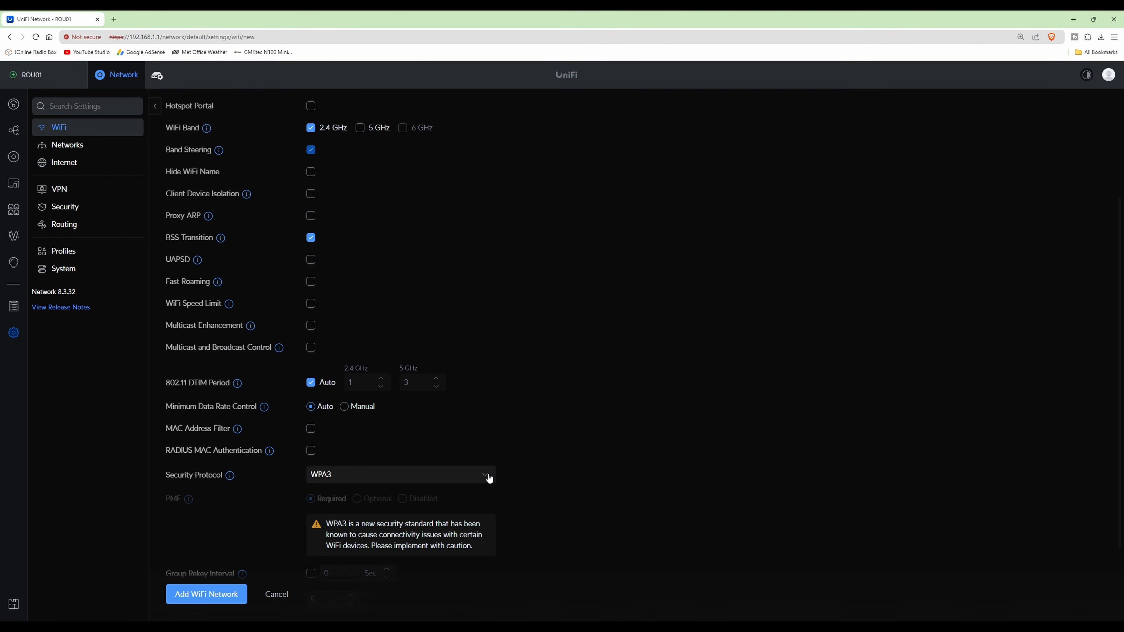
# Change the 10A security protocol to WPA2/WPA3 and add the WiFi network
pyautogui.click(490, 480)
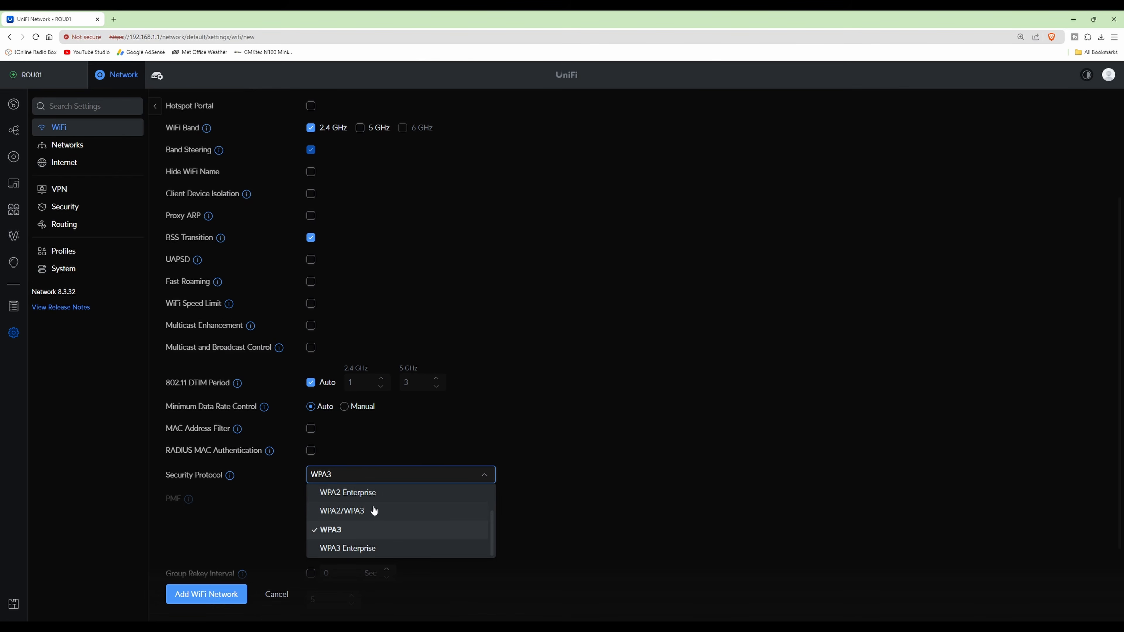
pyautogui.click(355, 512)
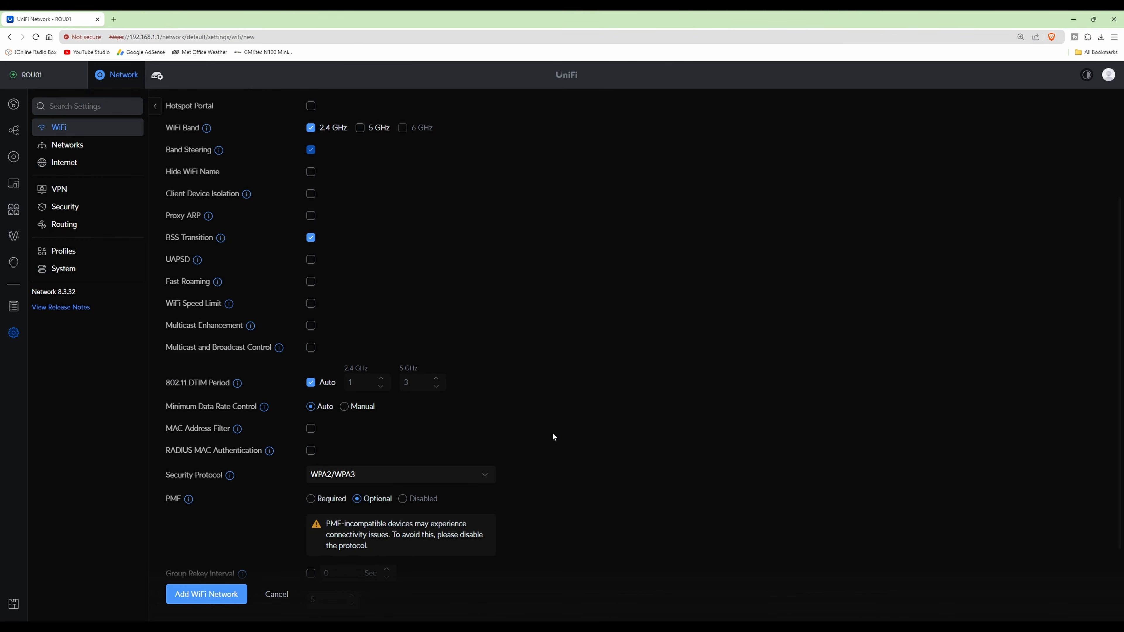
pyautogui.scroll(3, 552, 432)
pyautogui.scroll(-4, 564, 471)
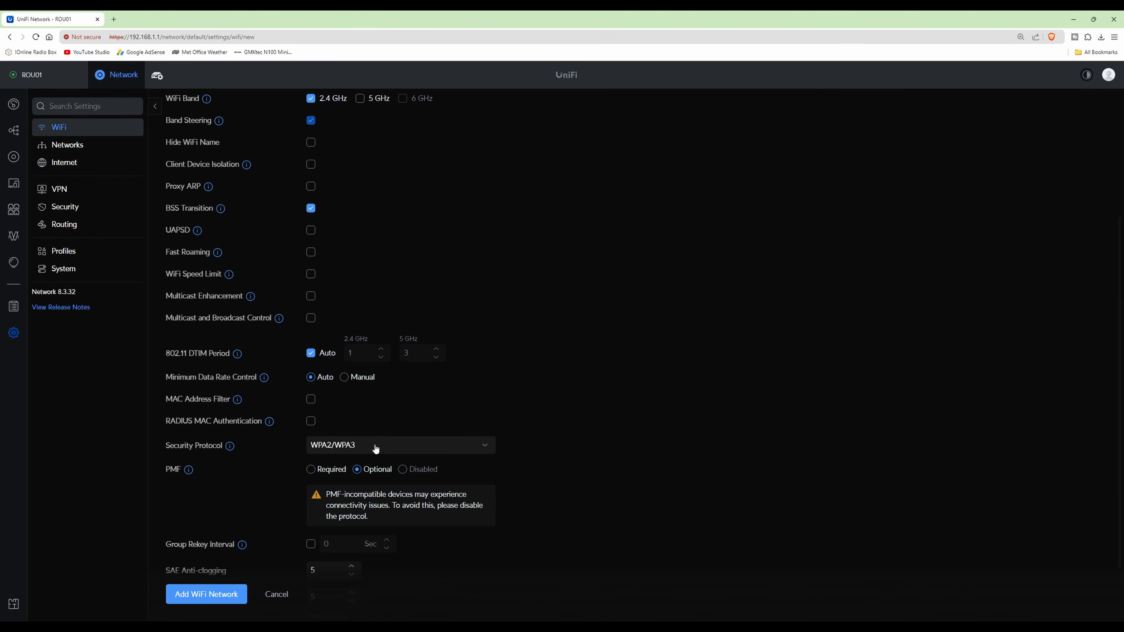
pyautogui.click(214, 600)
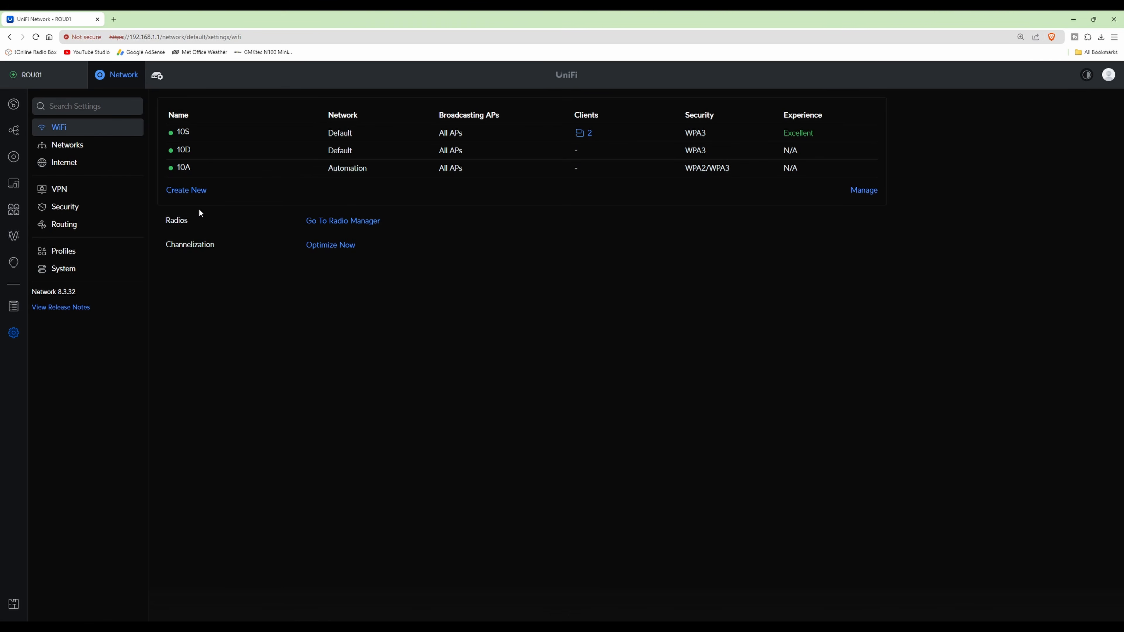
# Start a new WiFi network named 10M, enter its WiFi password and assign it to the Multimedia network
pyautogui.click(190, 194)
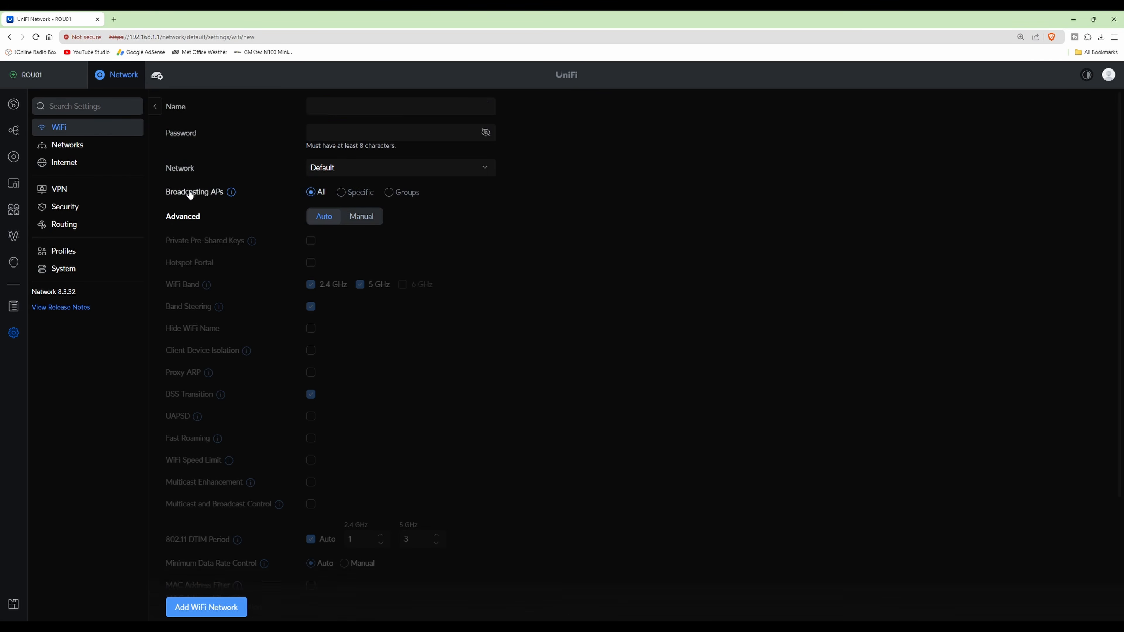
pyautogui.write('10')
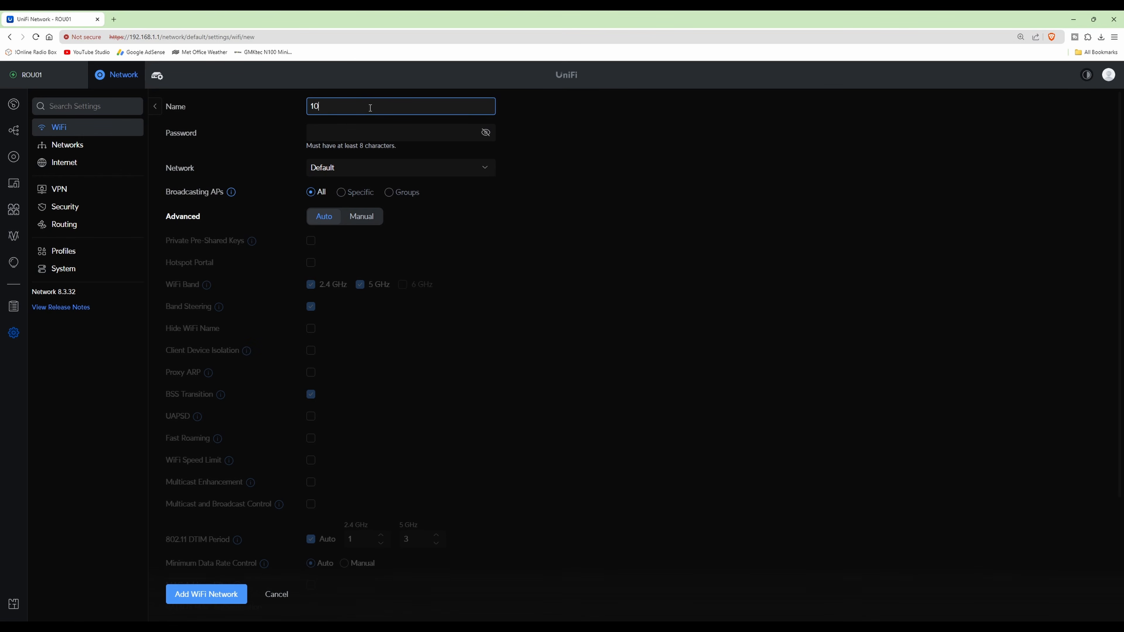
pyautogui.write(' M')
pyautogui.press('BackSpace')
pyautogui.write('M')
pyautogui.click(385, 137)
pyautogui.write('••••••')
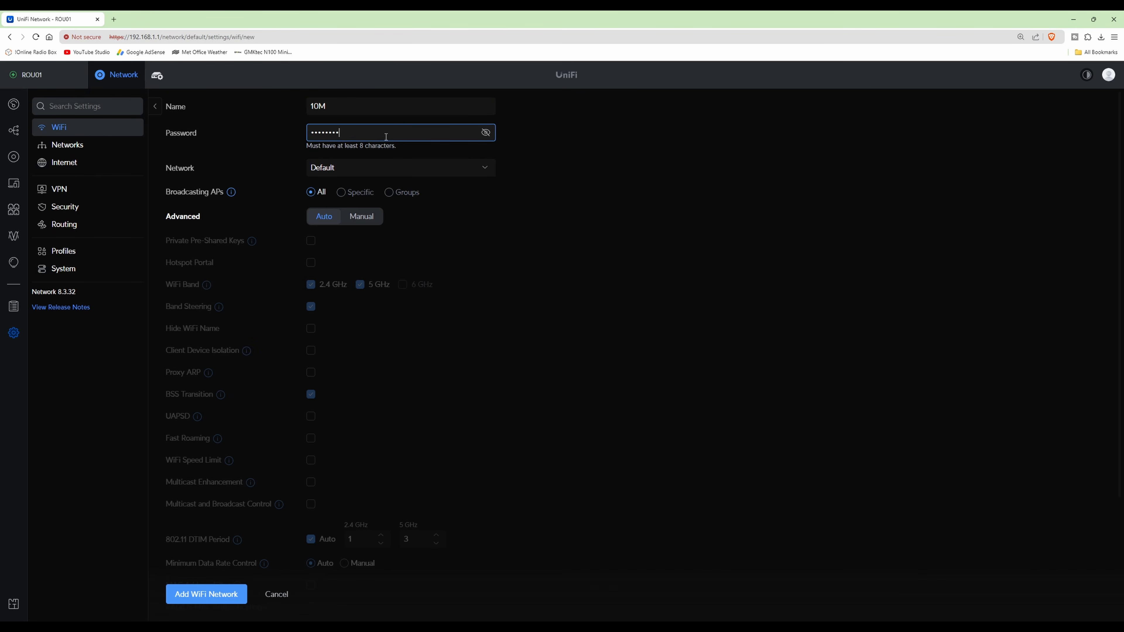
pyautogui.write('••••••')
pyautogui.click(378, 172)
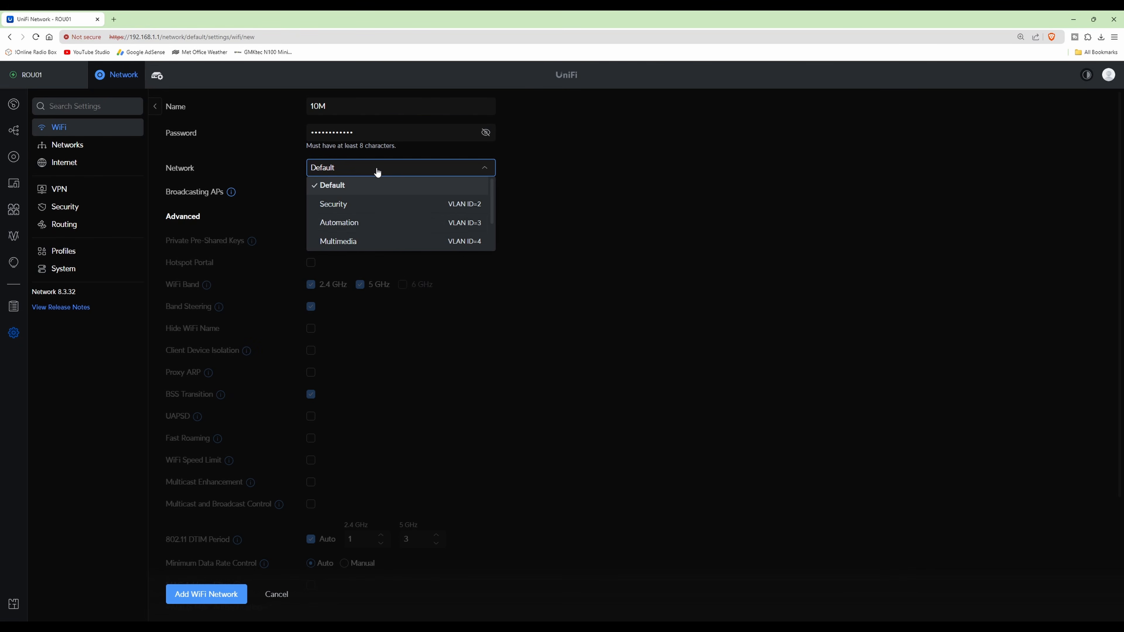
pyautogui.click(367, 242)
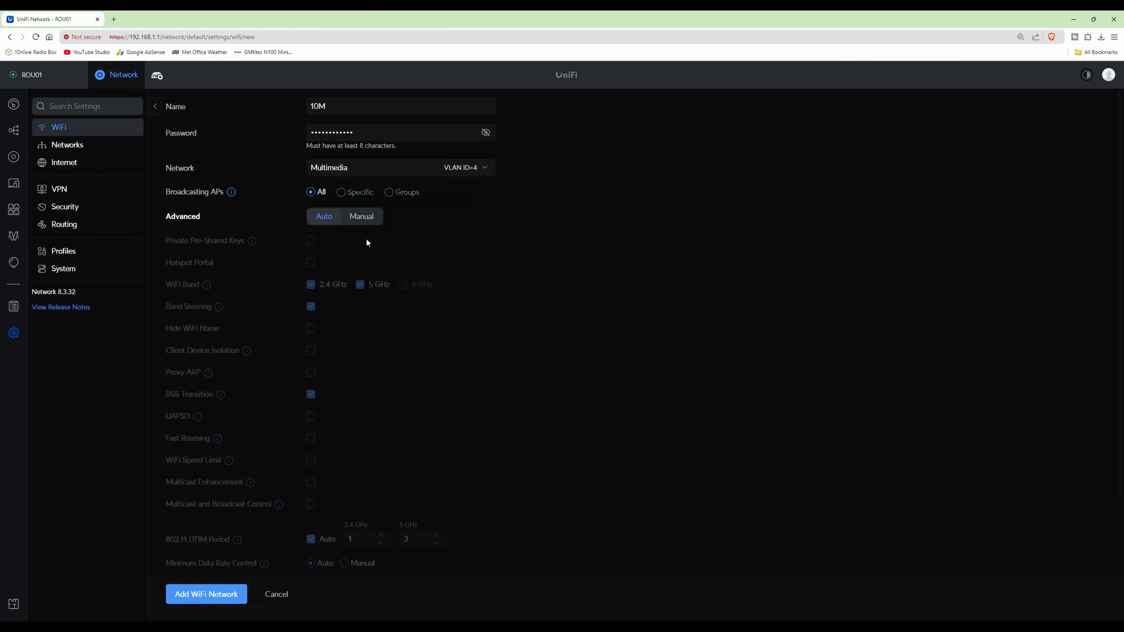
# Set the 10M network's Advanced options to Manual with WPA2/WPA3 security, and add the WiFi network
pyautogui.click(363, 217)
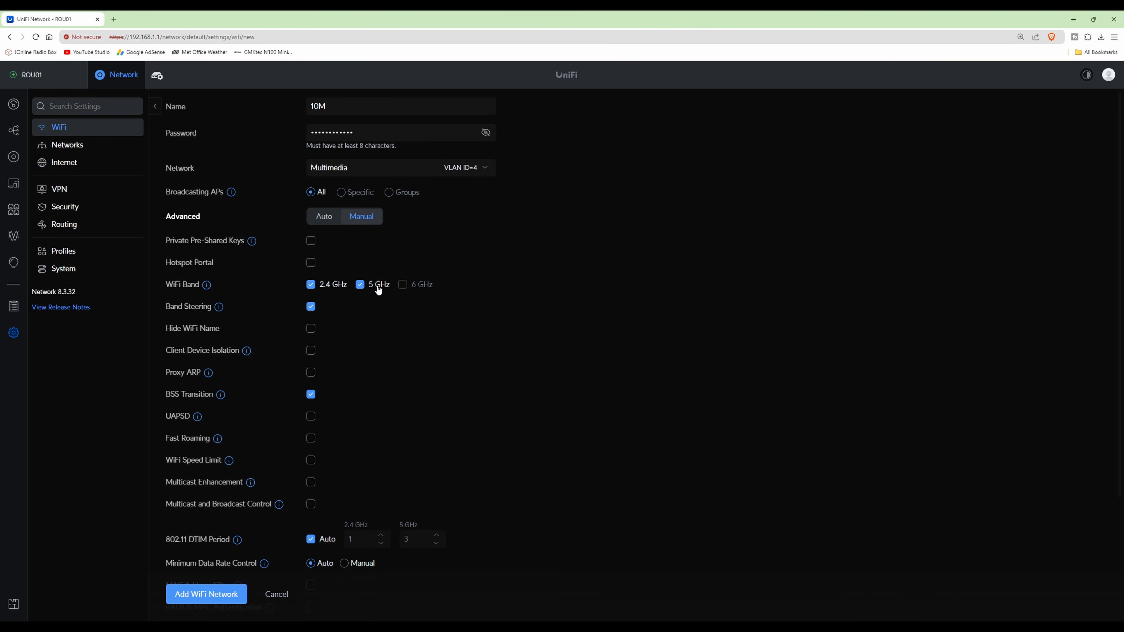
pyautogui.moveTo(423, 288)
pyautogui.scroll(-4, 385, 373)
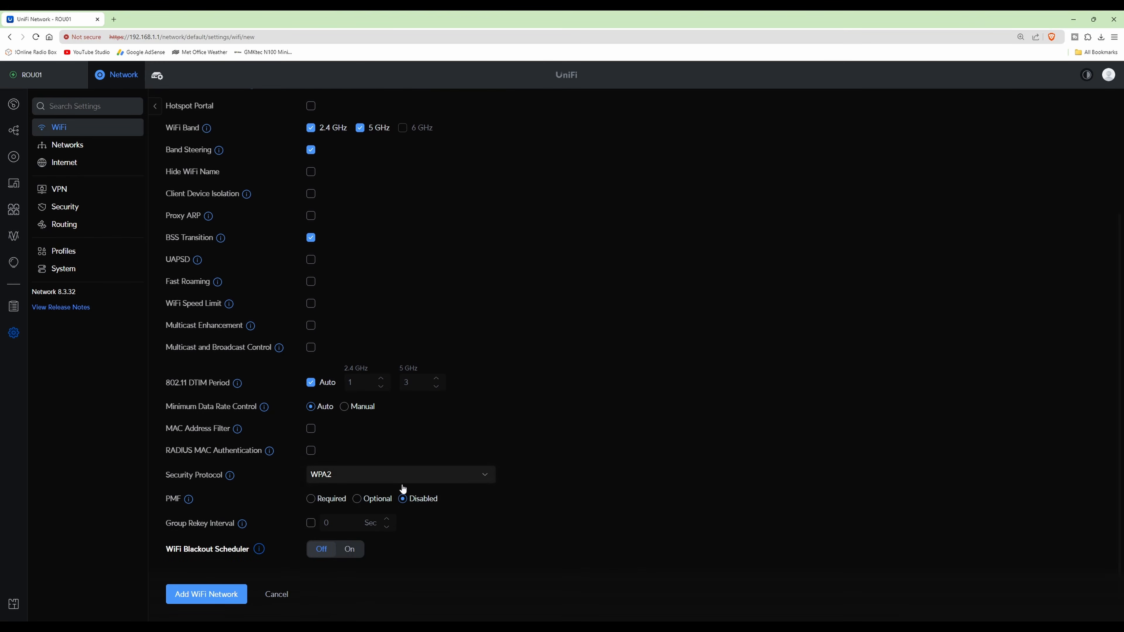
pyautogui.click(410, 477)
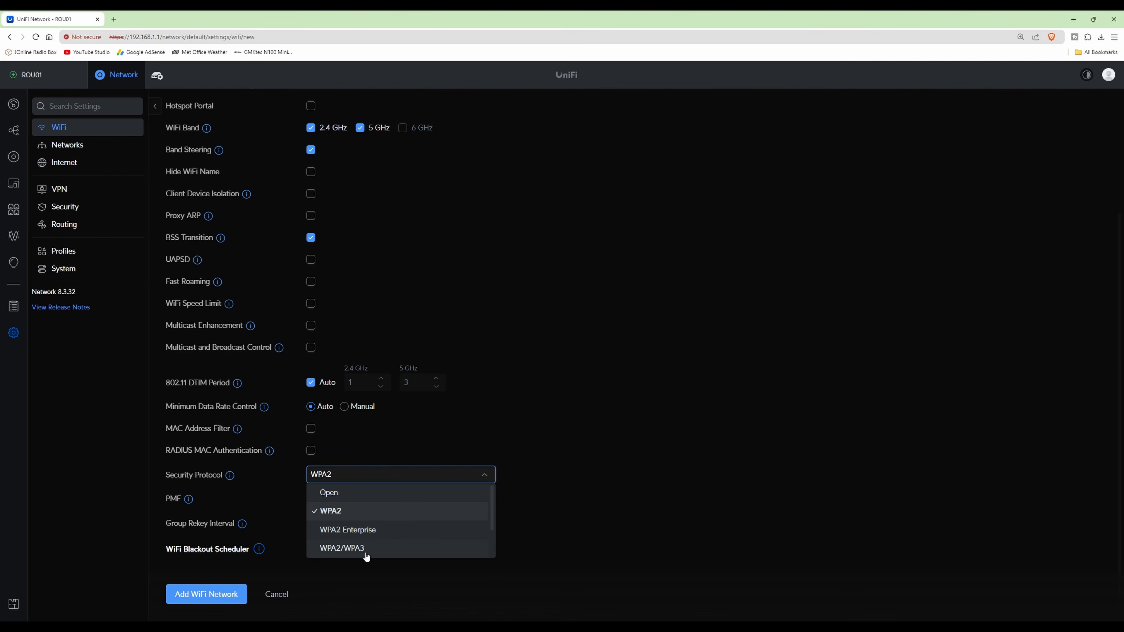
pyautogui.click(364, 550)
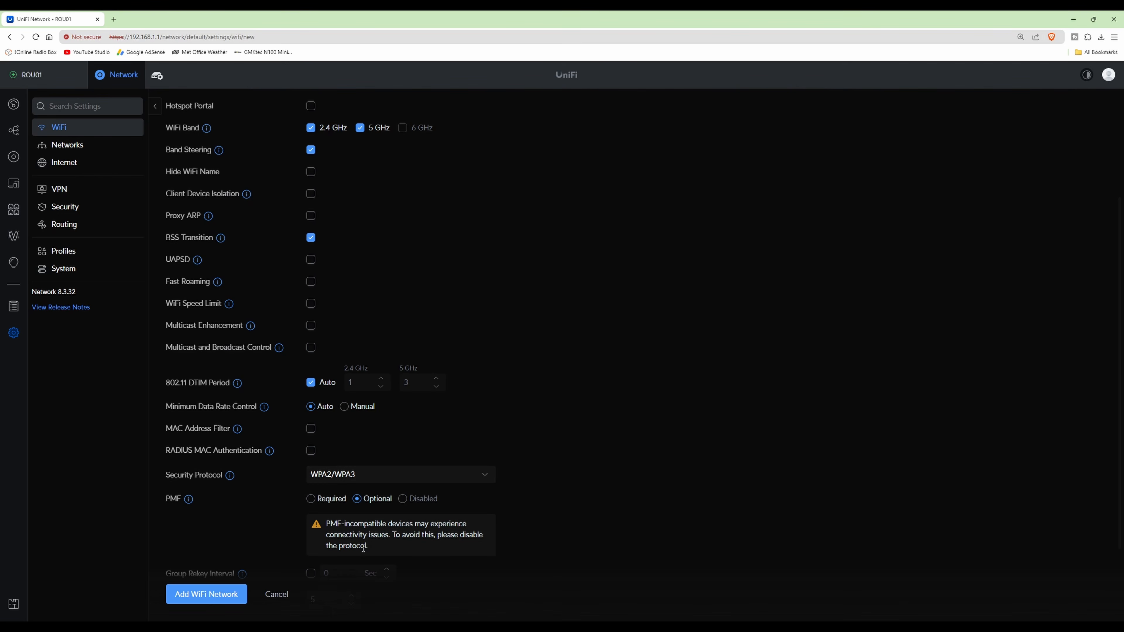
pyautogui.click(203, 595)
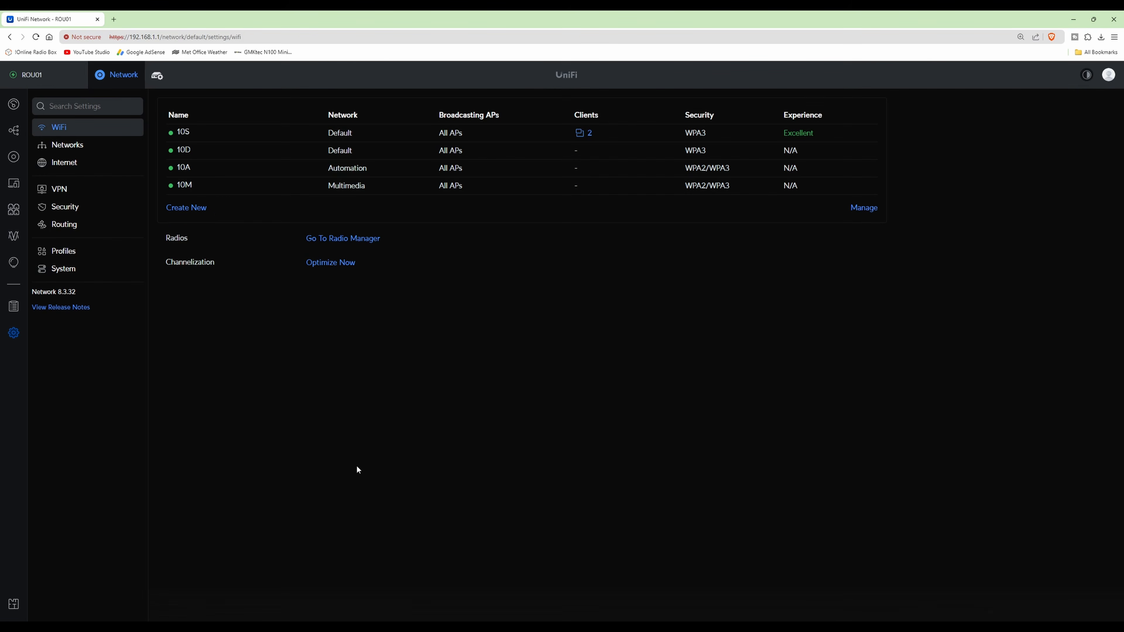
# Start a new WiFi network named 10P, enter its WiFi password and assign it to the PBX network
pyautogui.click(185, 209)
pyautogui.click(372, 106)
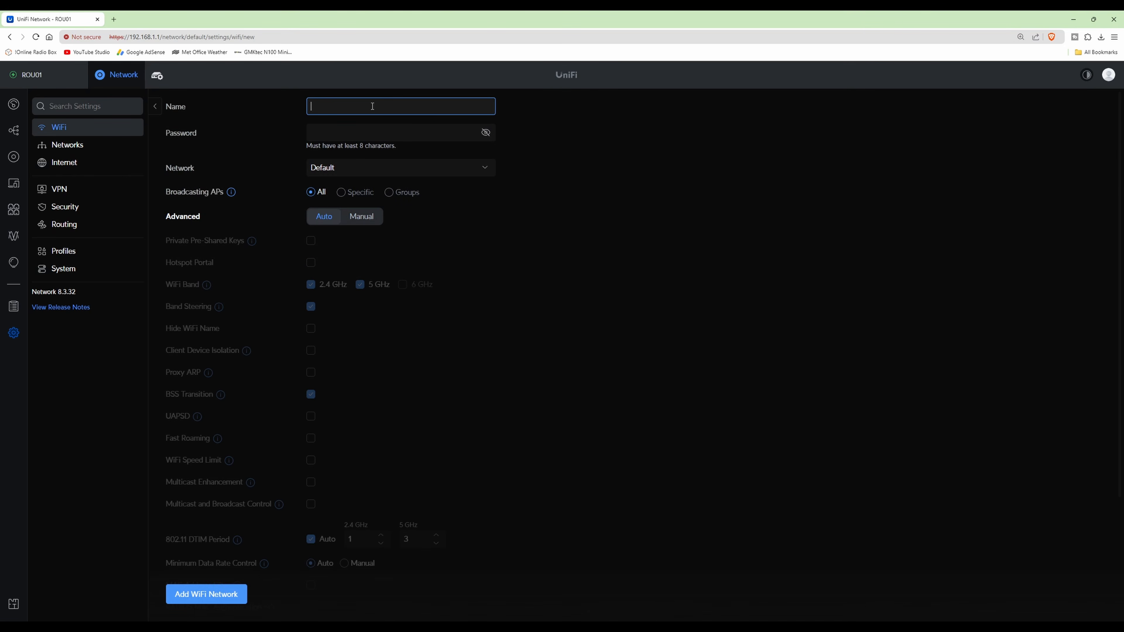
pyautogui.write('10P')
pyautogui.click(399, 133)
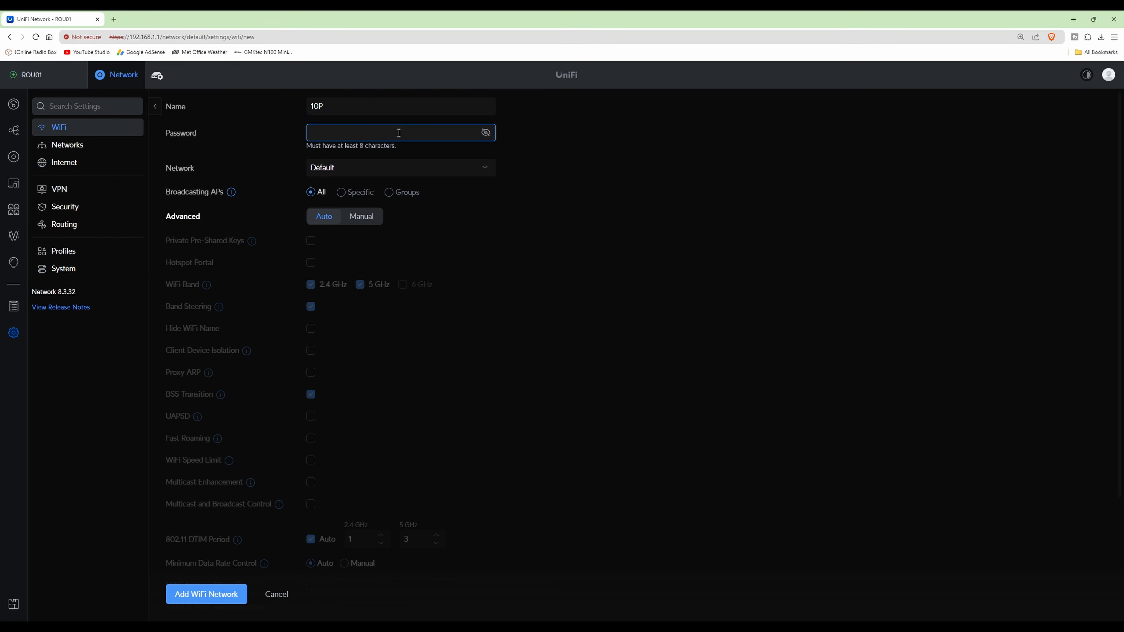
pyautogui.hotkey('ctrl', 'v')
pyautogui.click(405, 177)
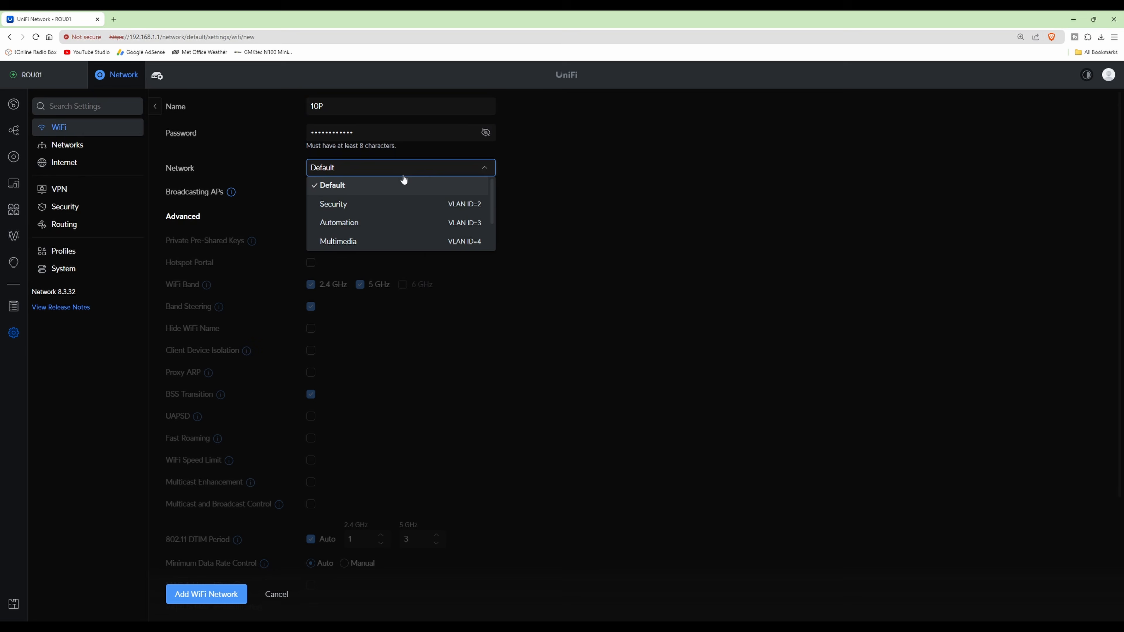
pyautogui.scroll(-2, 404, 215)
pyautogui.click(341, 231)
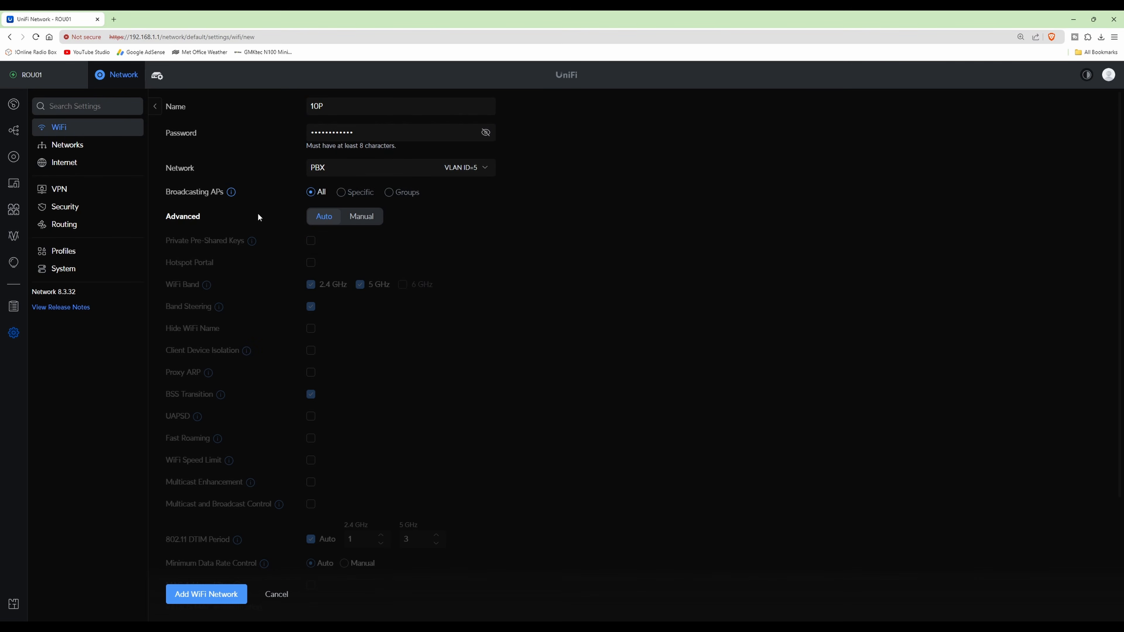
# Set the 10P network's Advanced options to Manual, disable the 2.4 GHz band, choose WPA2/WPA3 security, and add the WiFi network
pyautogui.click(365, 217)
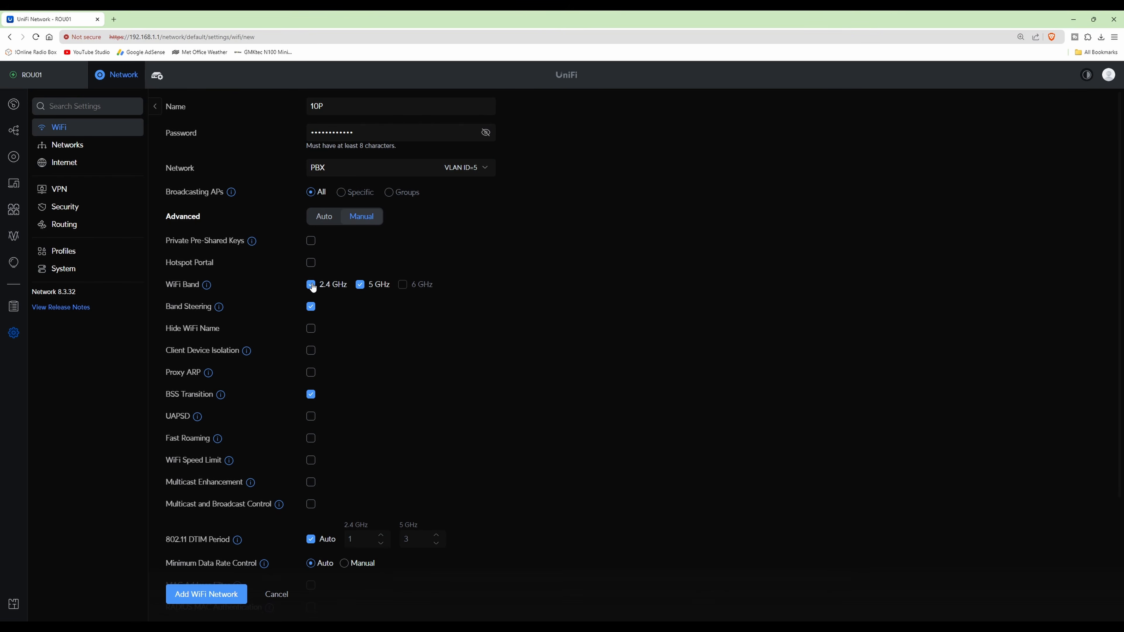
pyautogui.click(312, 286)
pyautogui.scroll(-2, 435, 383)
pyautogui.scroll(-2, 446, 412)
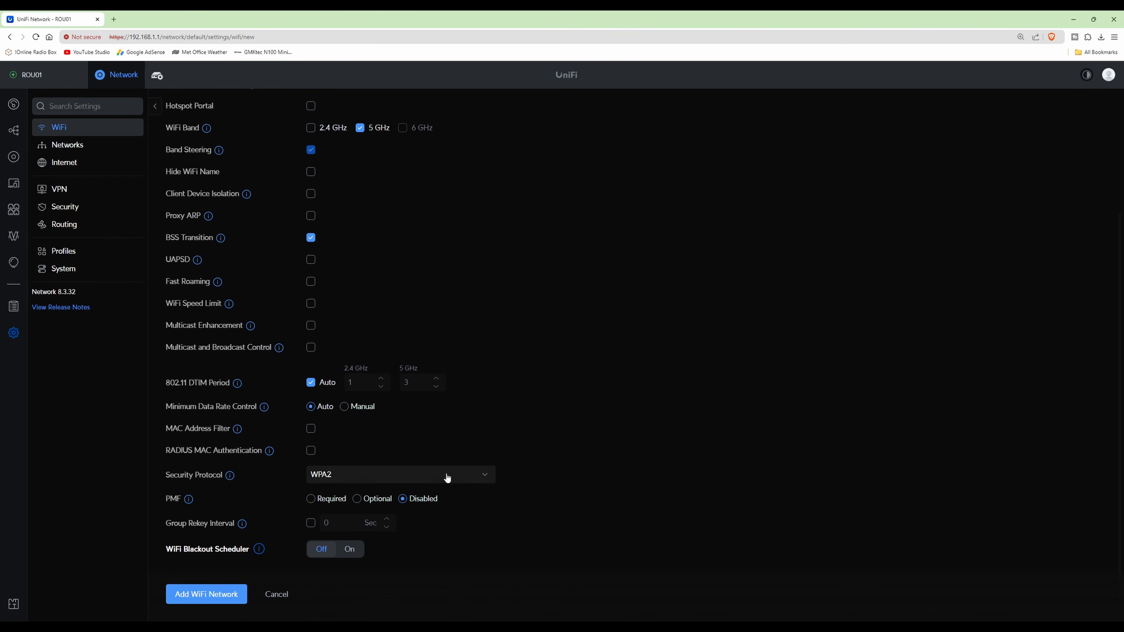
pyautogui.click(366, 476)
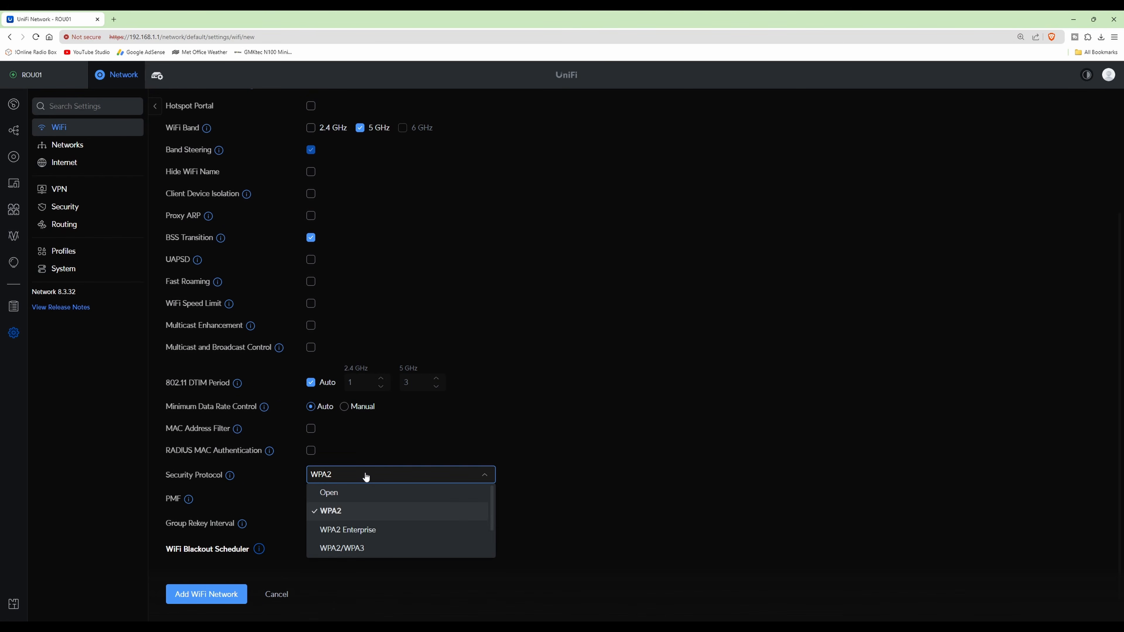
pyautogui.click(361, 549)
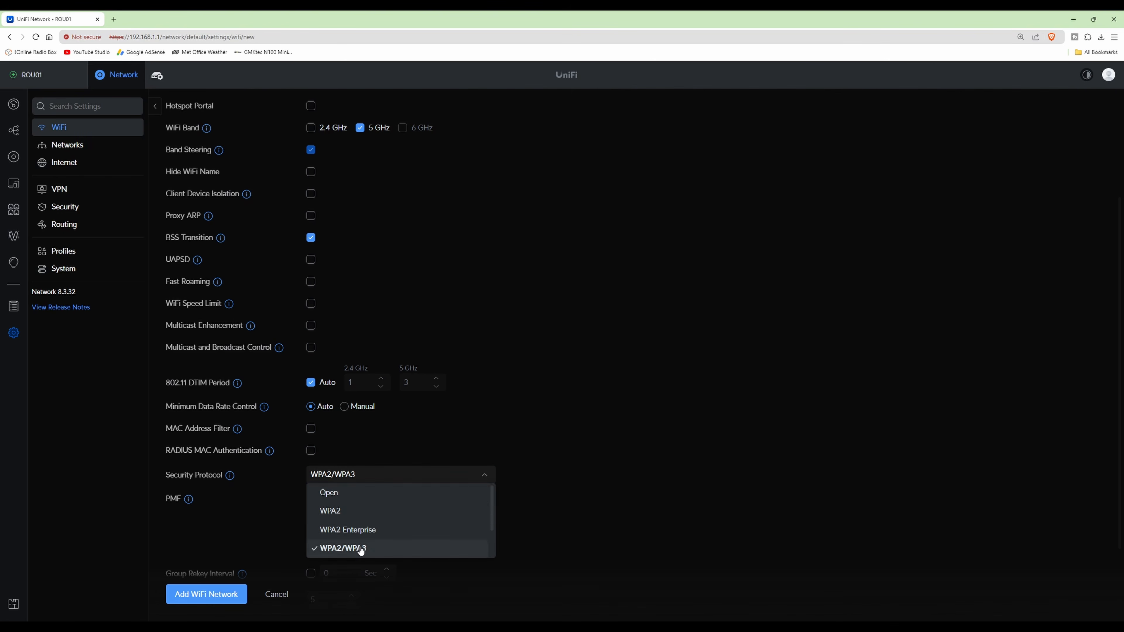
pyautogui.click(218, 596)
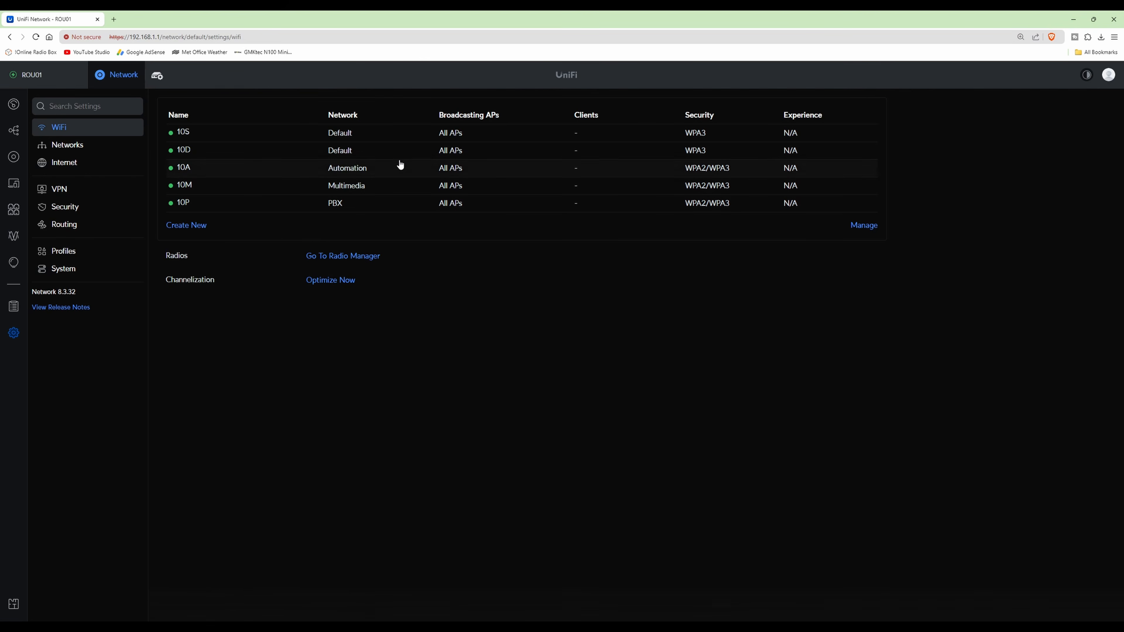
# Start a new WiFi network named 10G, enter its WiFi password and assign it to the Guest network
pyautogui.click(188, 225)
pyautogui.click(368, 110)
pyautogui.write('10G')
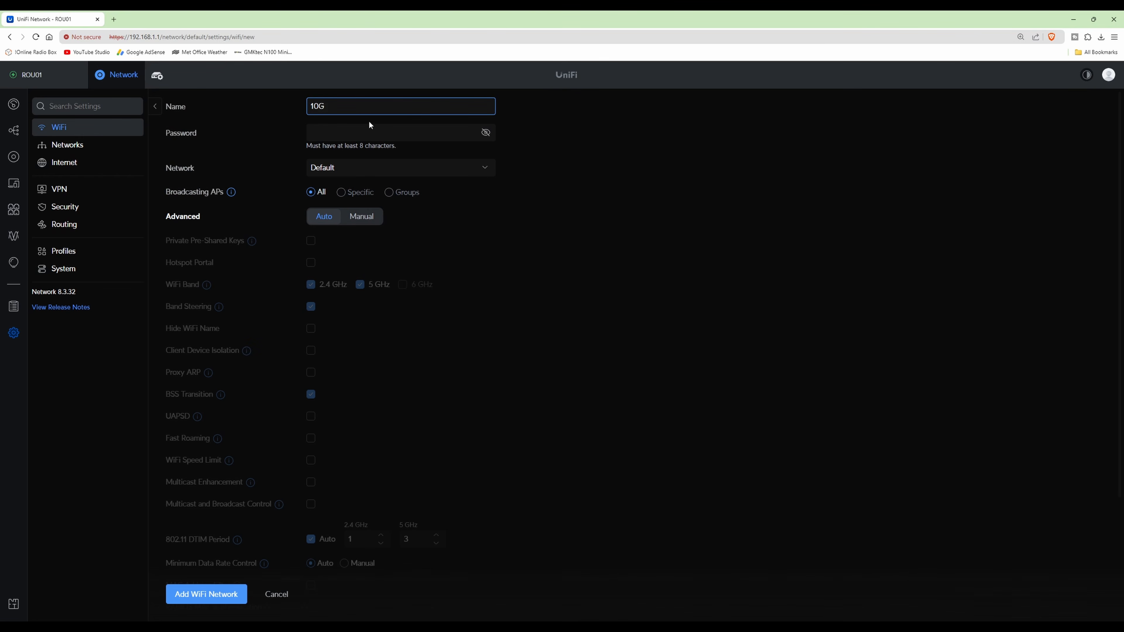
pyautogui.click(384, 129)
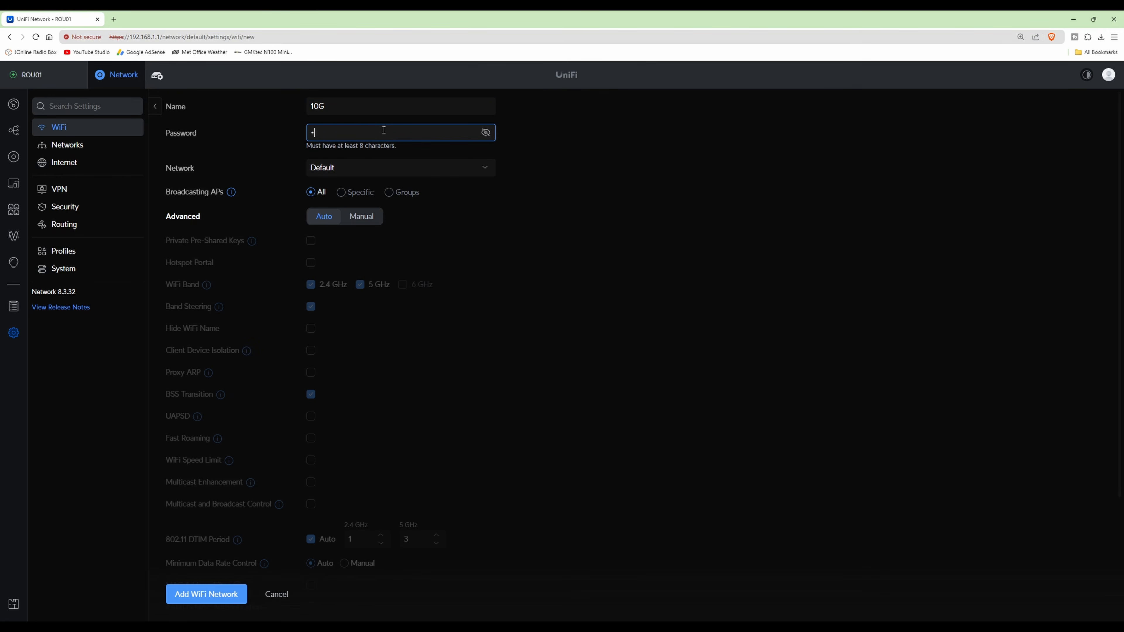
pyautogui.write('••••••••••••')
pyautogui.click(368, 168)
pyautogui.scroll(-1, 362, 207)
pyautogui.click(333, 241)
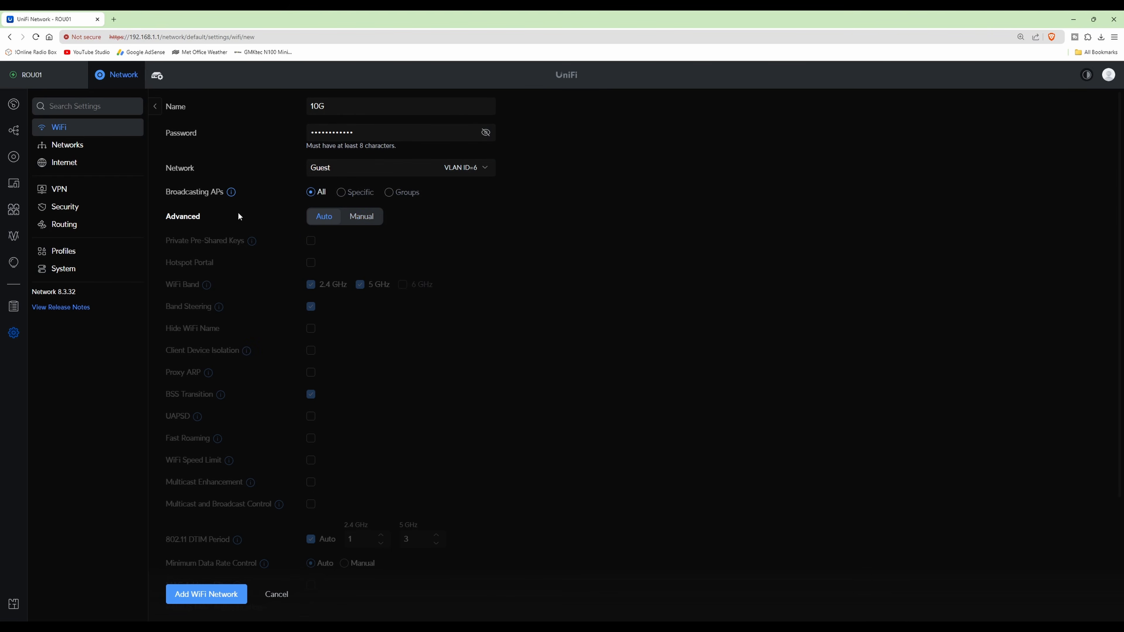
# Set the 10G network's Advanced options to Manual, disable the 2.4 GHz band, choose WPA2/WPA3 security, and add the WiFi network
pyautogui.click(377, 217)
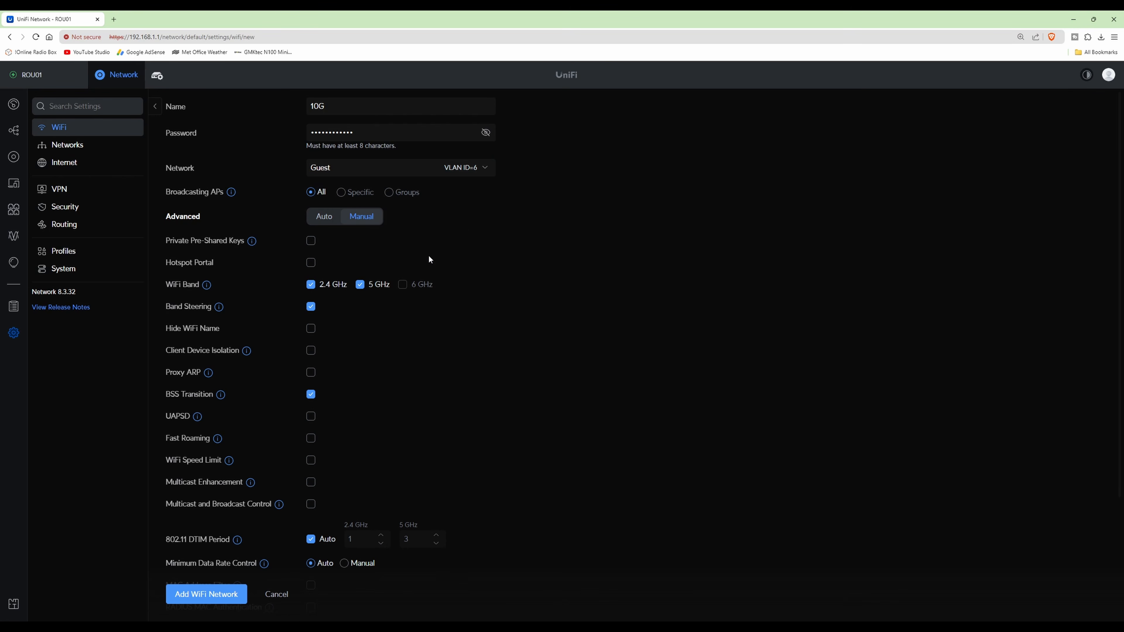
pyautogui.click(309, 285)
pyautogui.scroll(-4, 420, 412)
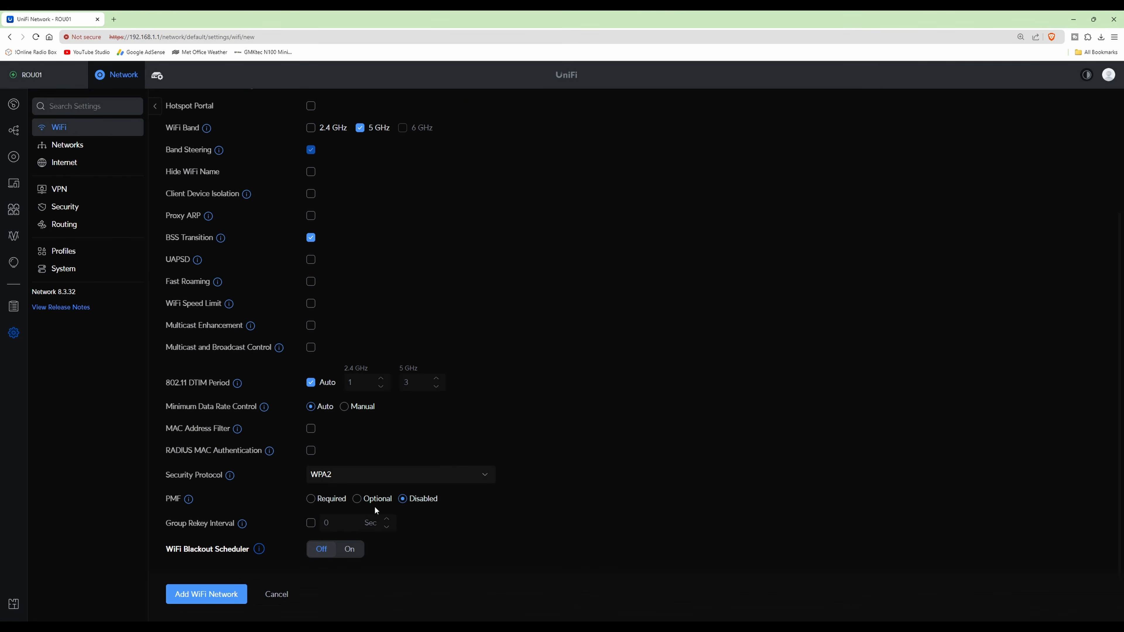
pyautogui.click(368, 475)
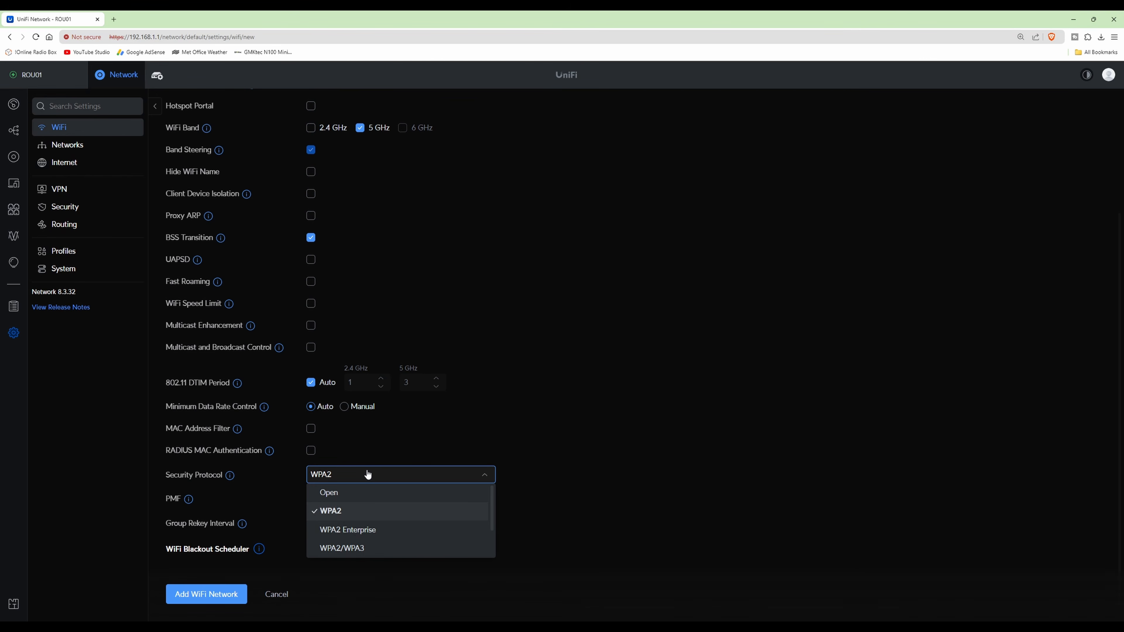
pyautogui.scroll(-2, 370, 505)
pyautogui.scroll(2, 370, 504)
pyautogui.click(359, 546)
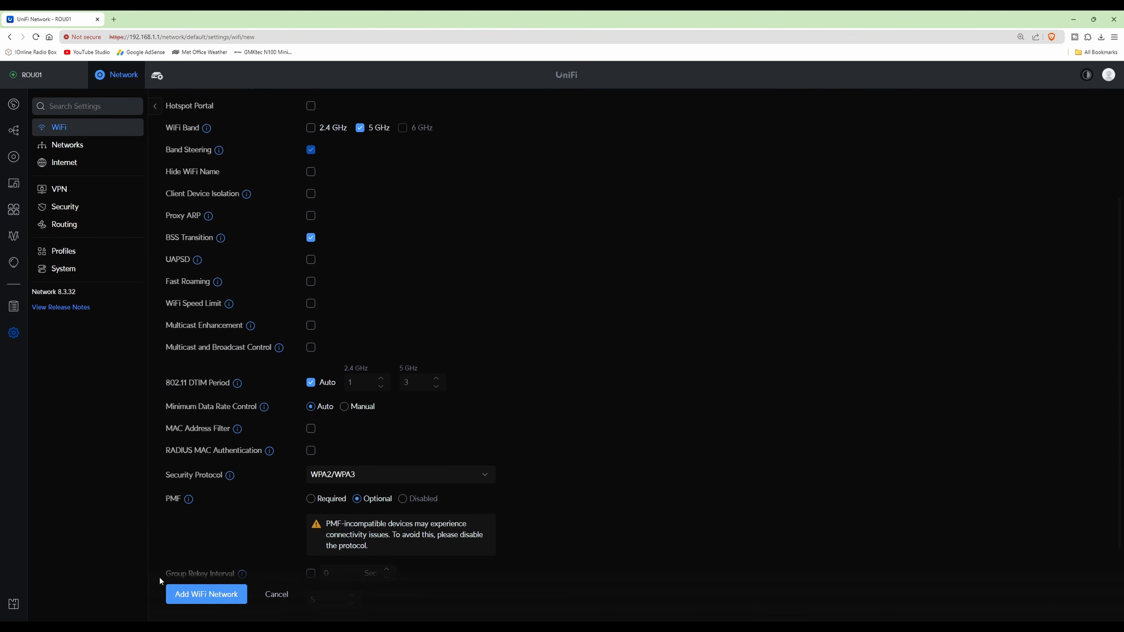
pyautogui.click(214, 594)
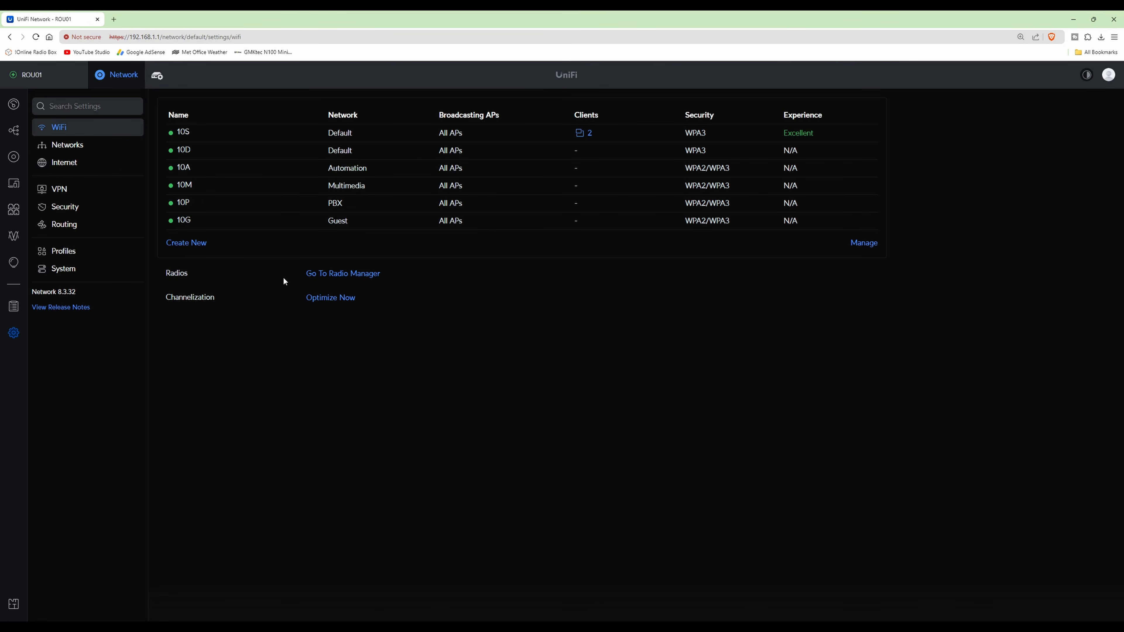
# Show the ports of ROU01 in port management and examine the VLAN settings of port 1, where WAP01 is connected
pyautogui.click(15, 212)
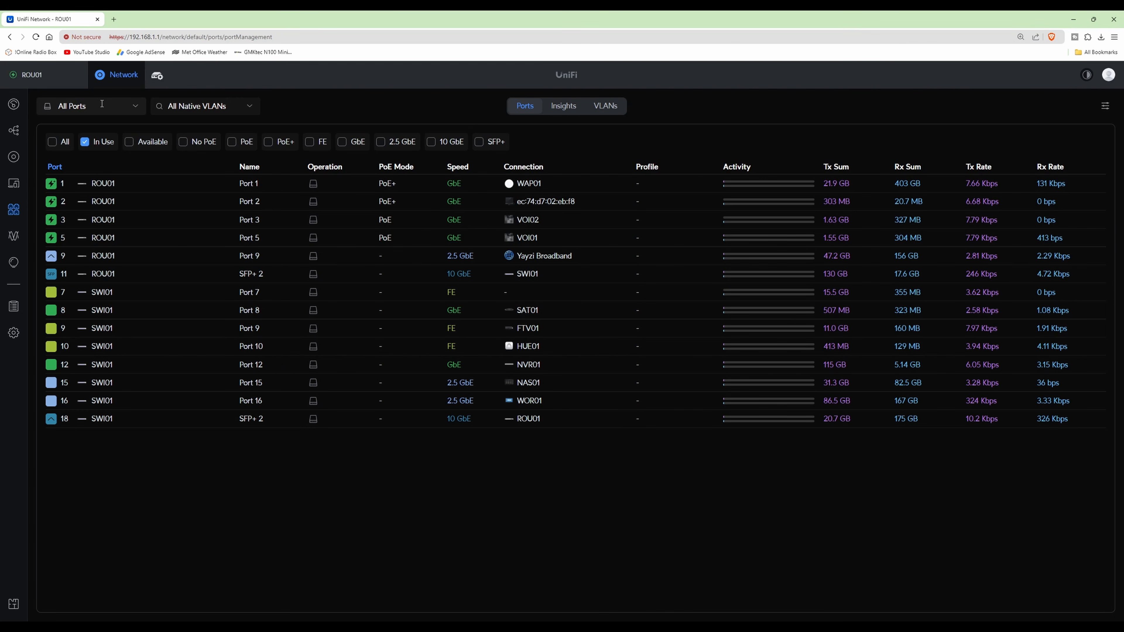
pyautogui.click(135, 107)
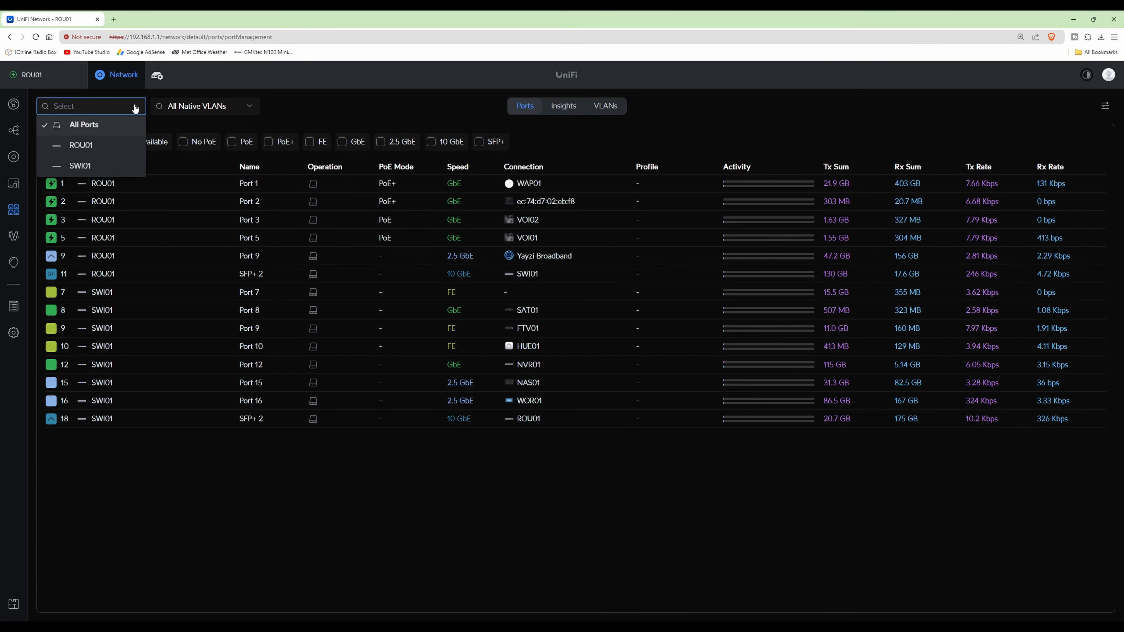
pyautogui.click(137, 108)
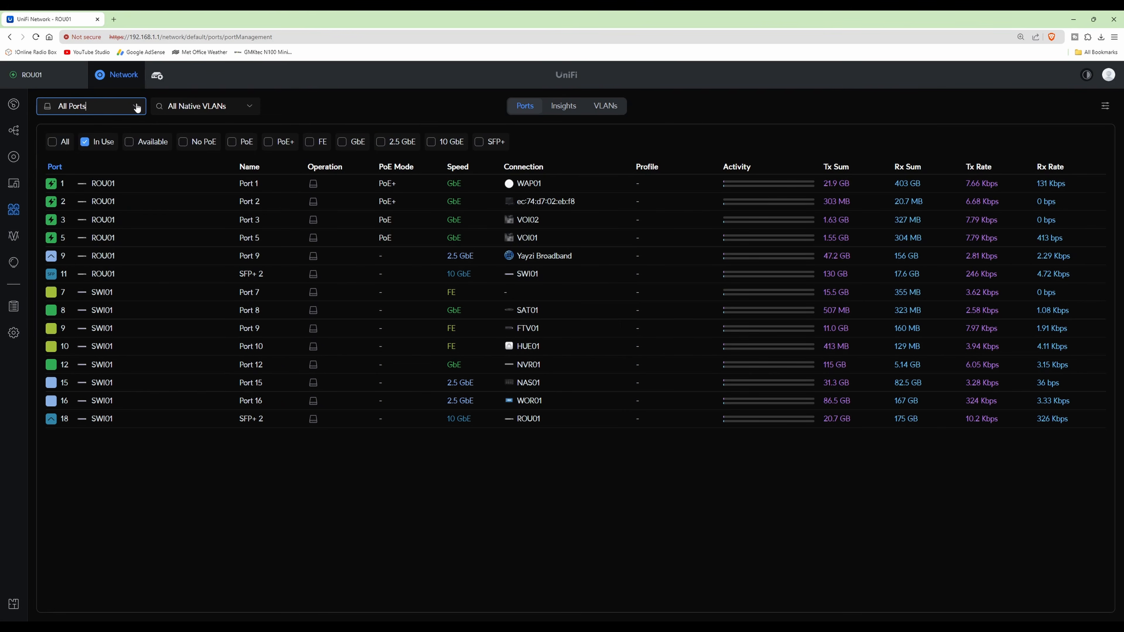
pyautogui.click(139, 108)
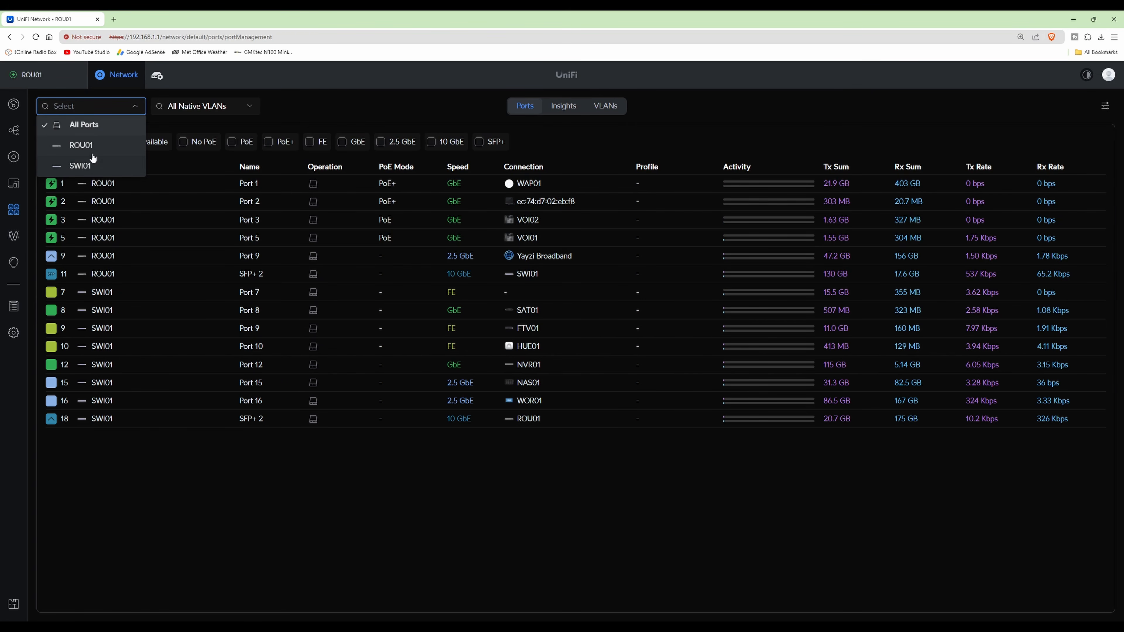
pyautogui.click(78, 147)
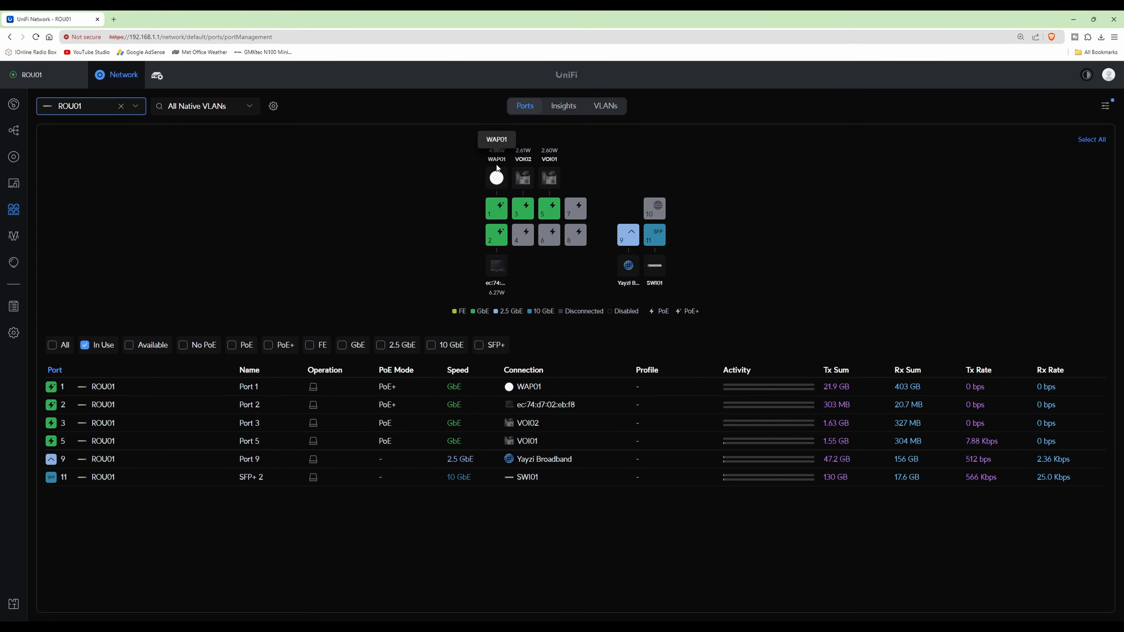
pyautogui.click(497, 213)
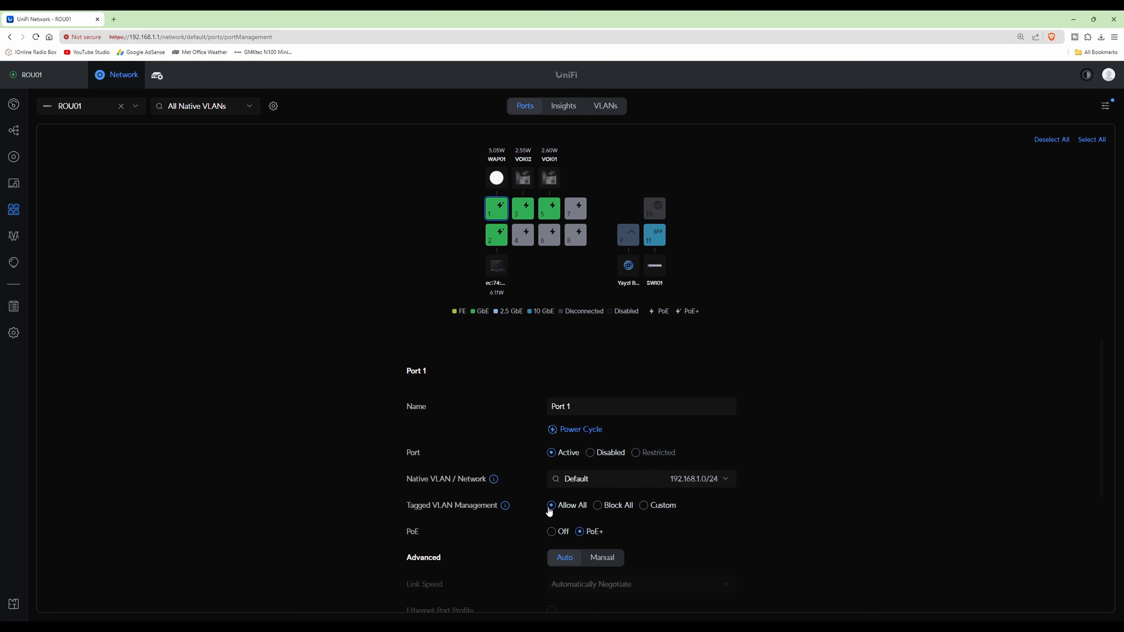
pyautogui.click(502, 215)
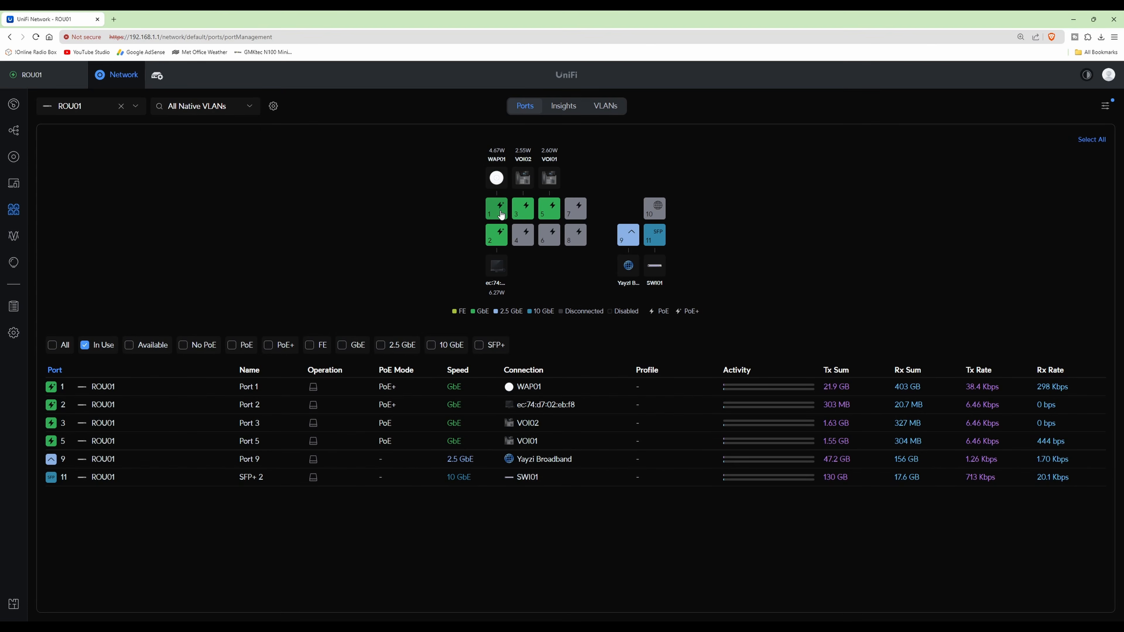
# Assign ROU01 ports 3 and 5 to the native network PBX (5) and apply the change to both ports
pyautogui.click(524, 213)
pyautogui.click(554, 212)
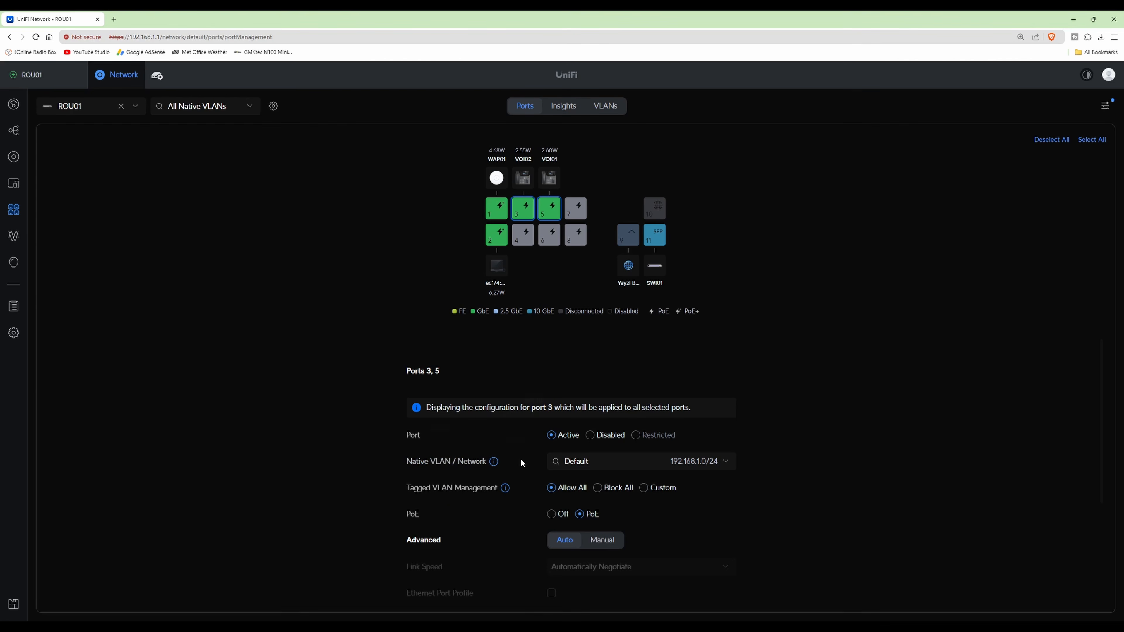
pyautogui.click(694, 465)
pyautogui.scroll(-3, 677, 494)
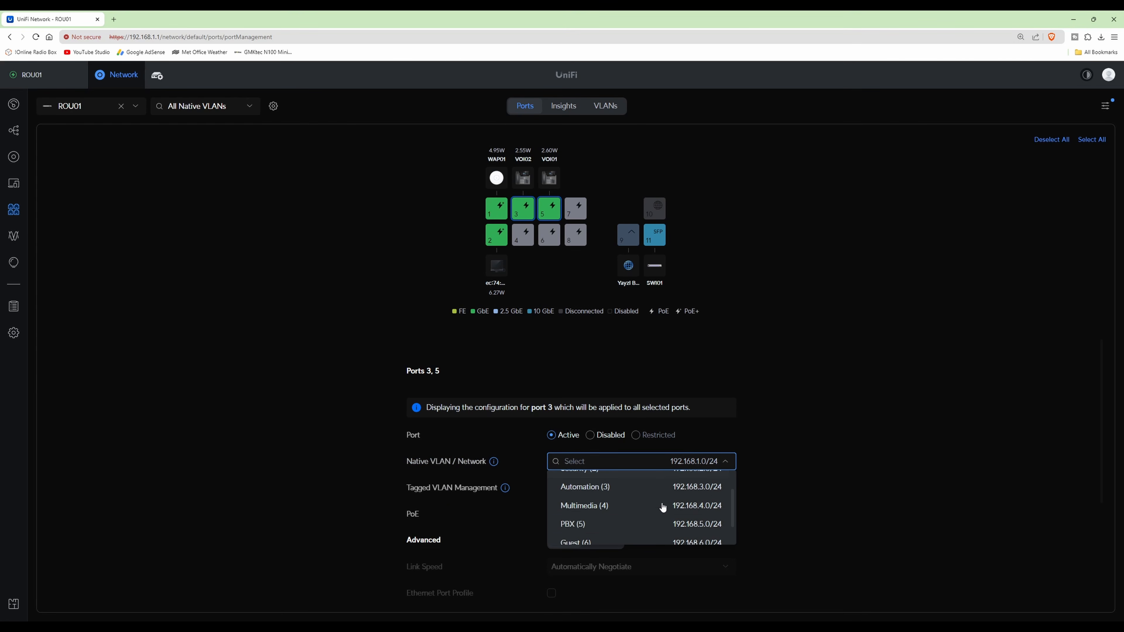
pyautogui.click(579, 501)
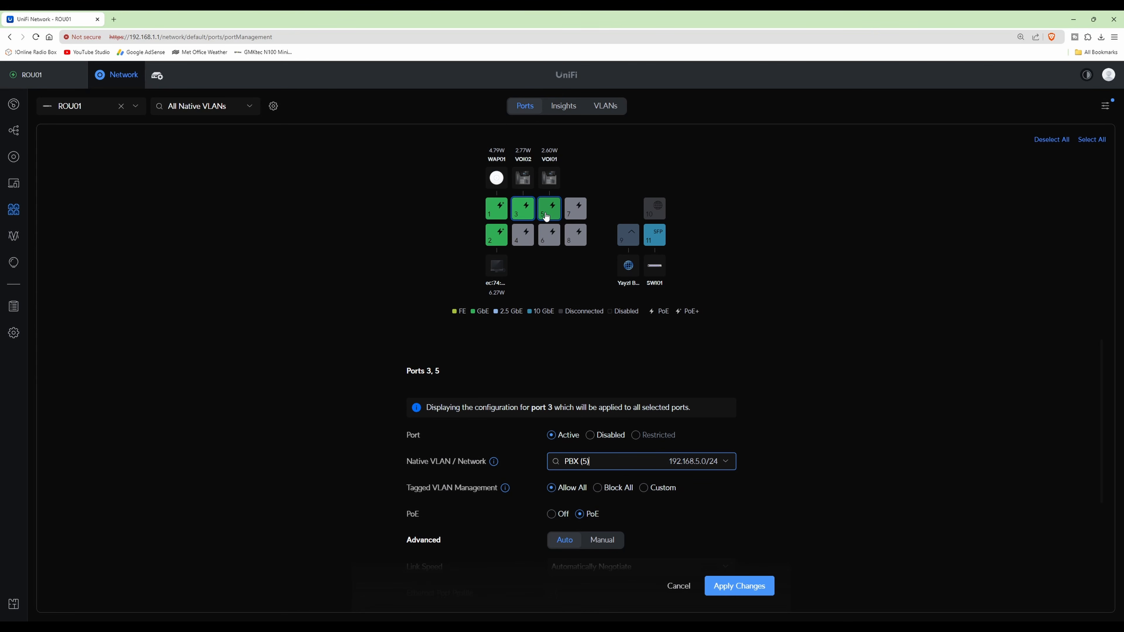
pyautogui.click(753, 591)
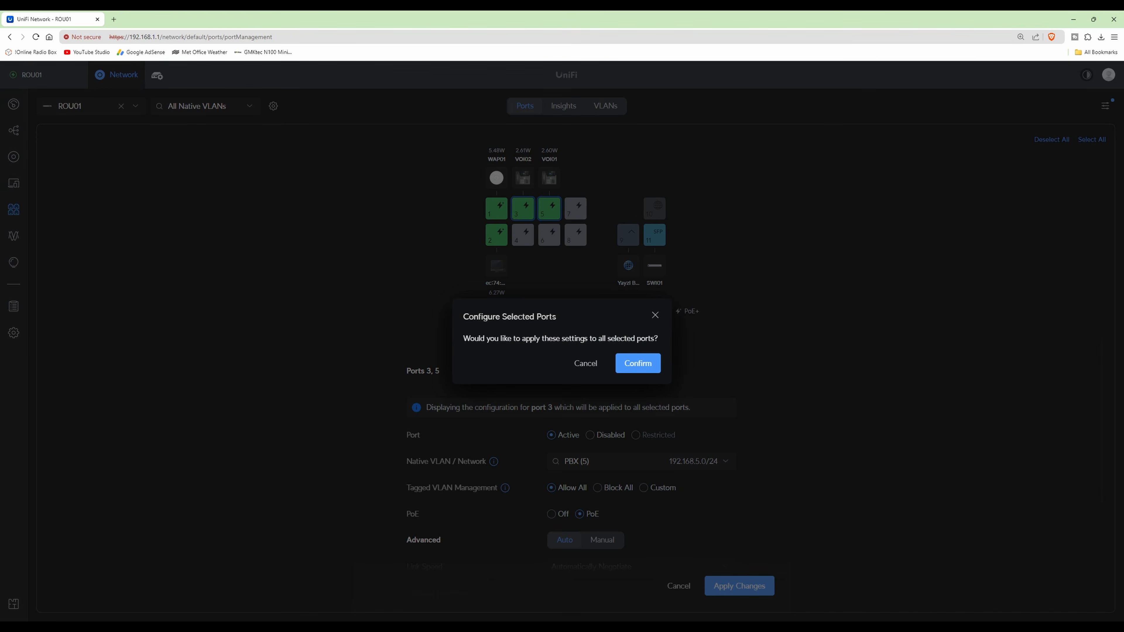
pyautogui.click(638, 364)
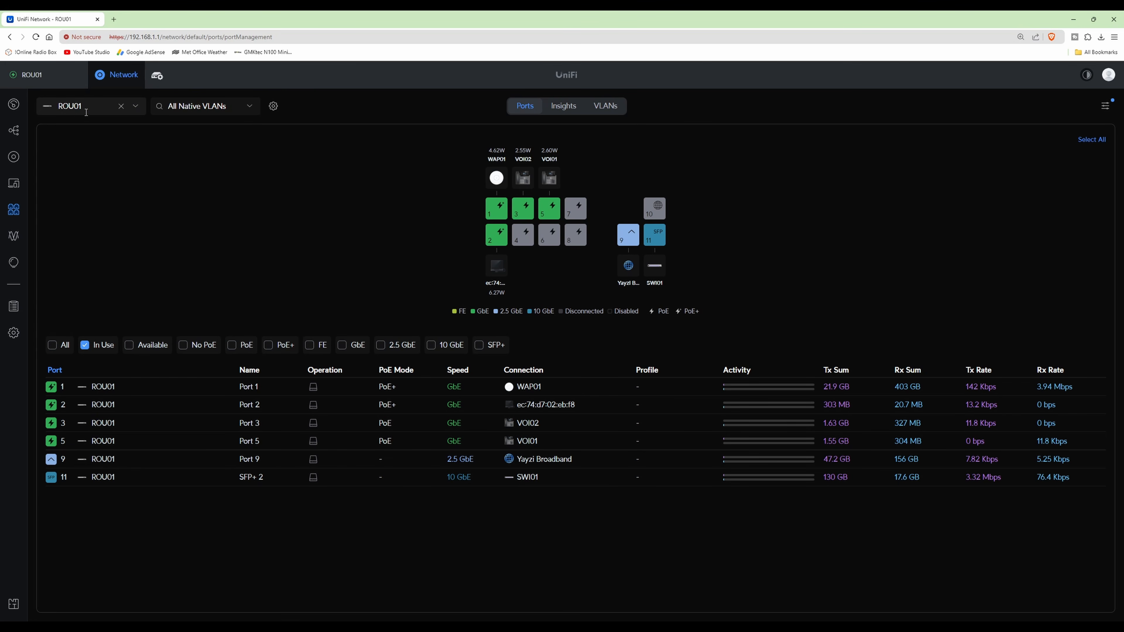
# Assign SWI01 ports 7, 8 and 9 to the native network Multimedia (4) with tagged VLANs set to Block All, and apply the changes
pyautogui.click(136, 108)
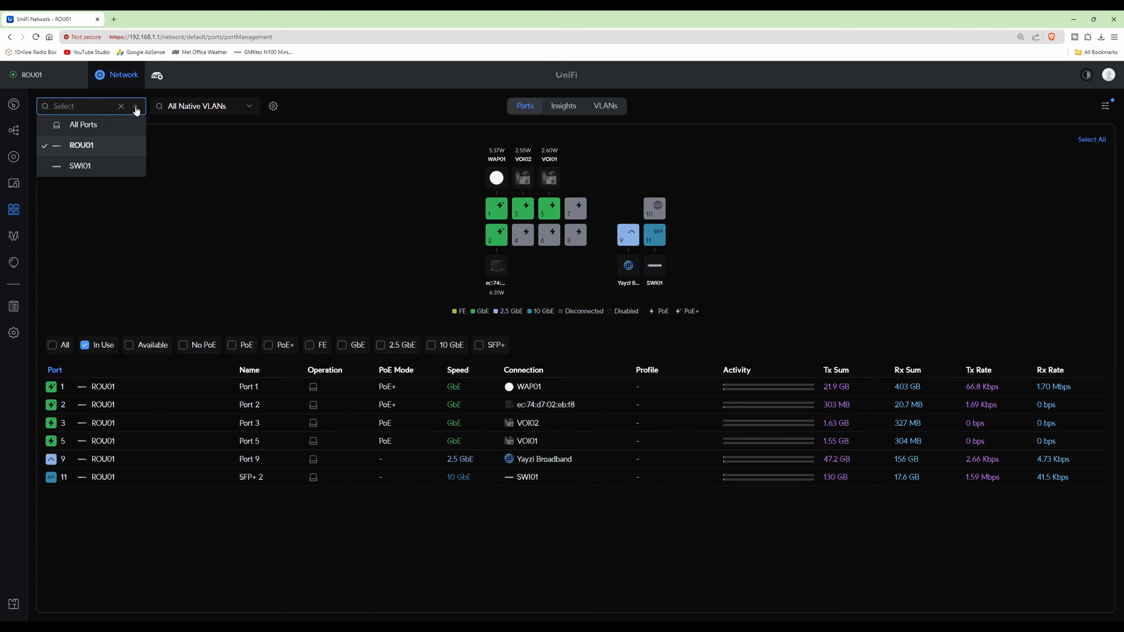
pyautogui.click(81, 166)
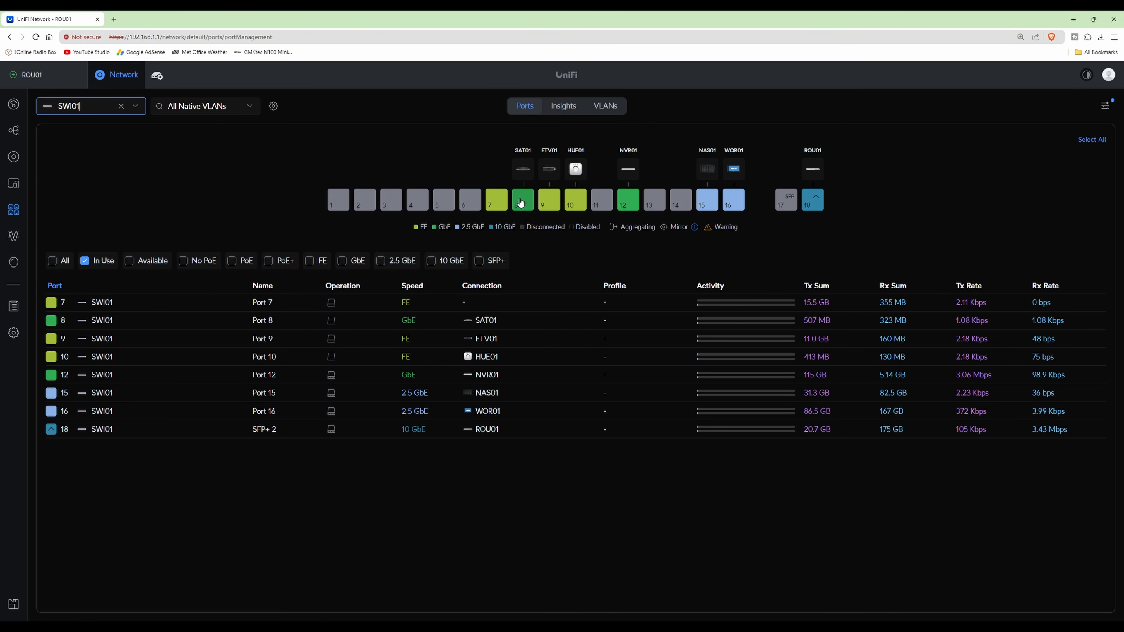
pyautogui.click(492, 203)
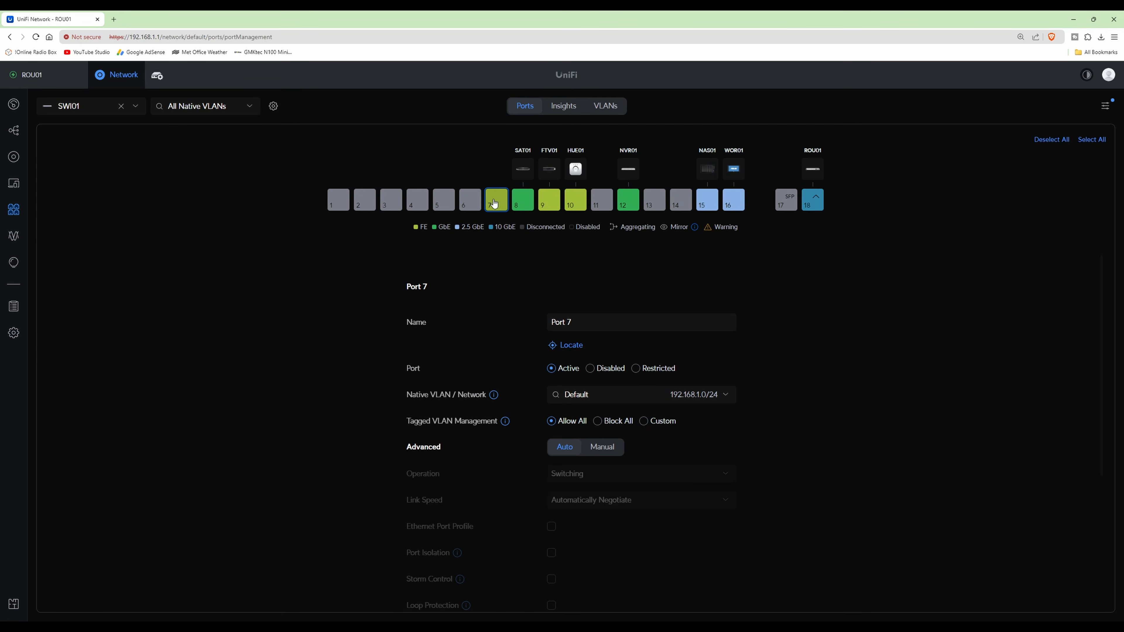
pyautogui.click(524, 204)
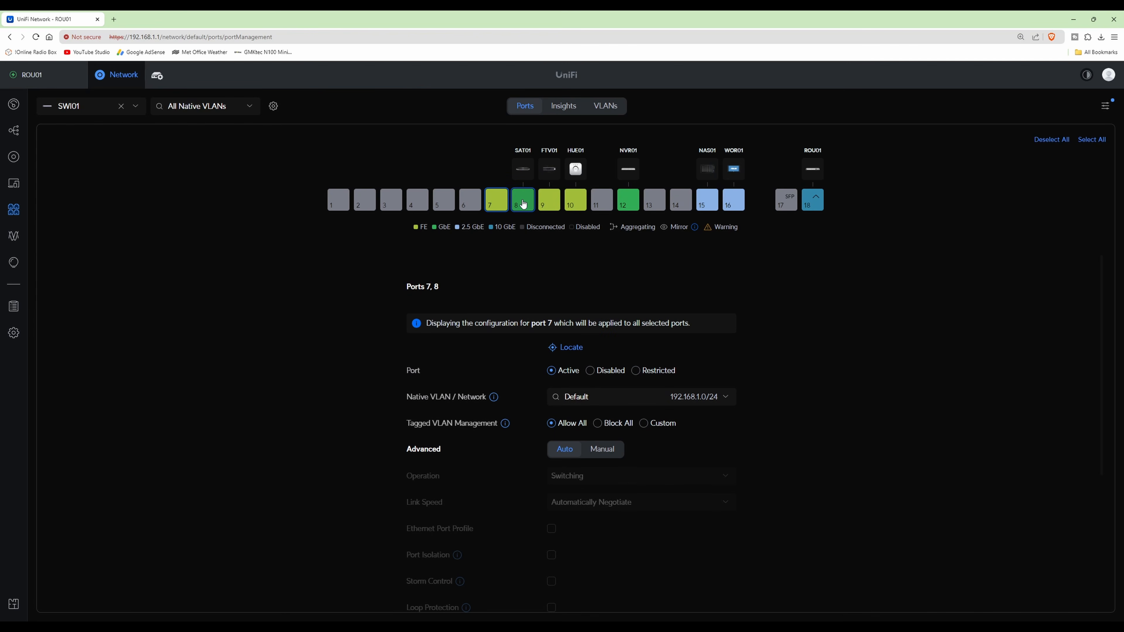
pyautogui.click(551, 204)
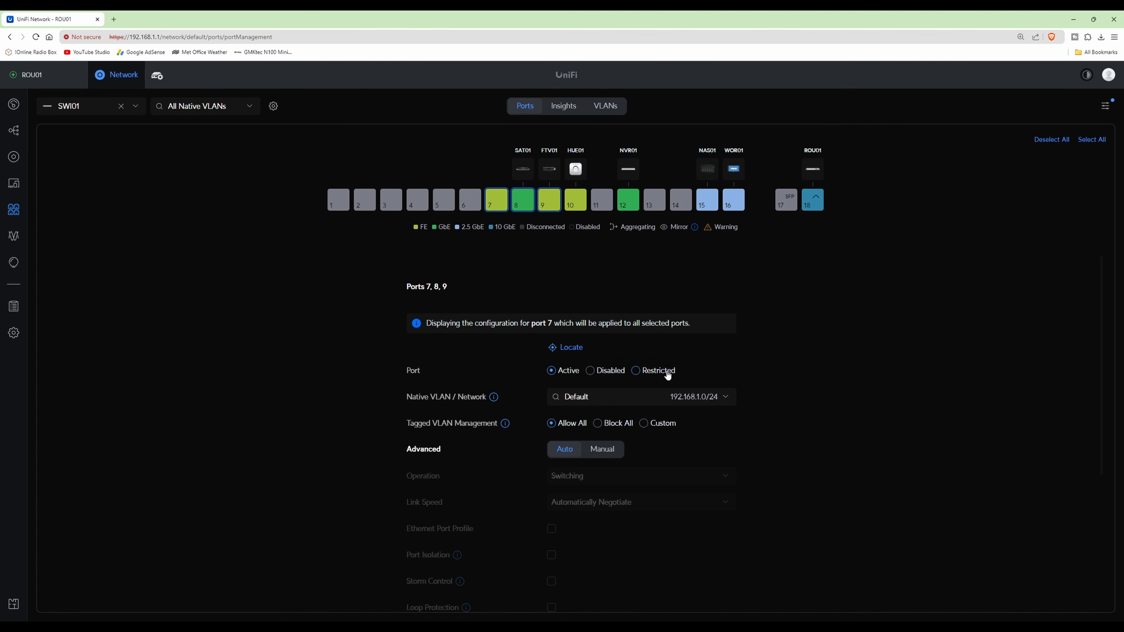
pyautogui.click(728, 398)
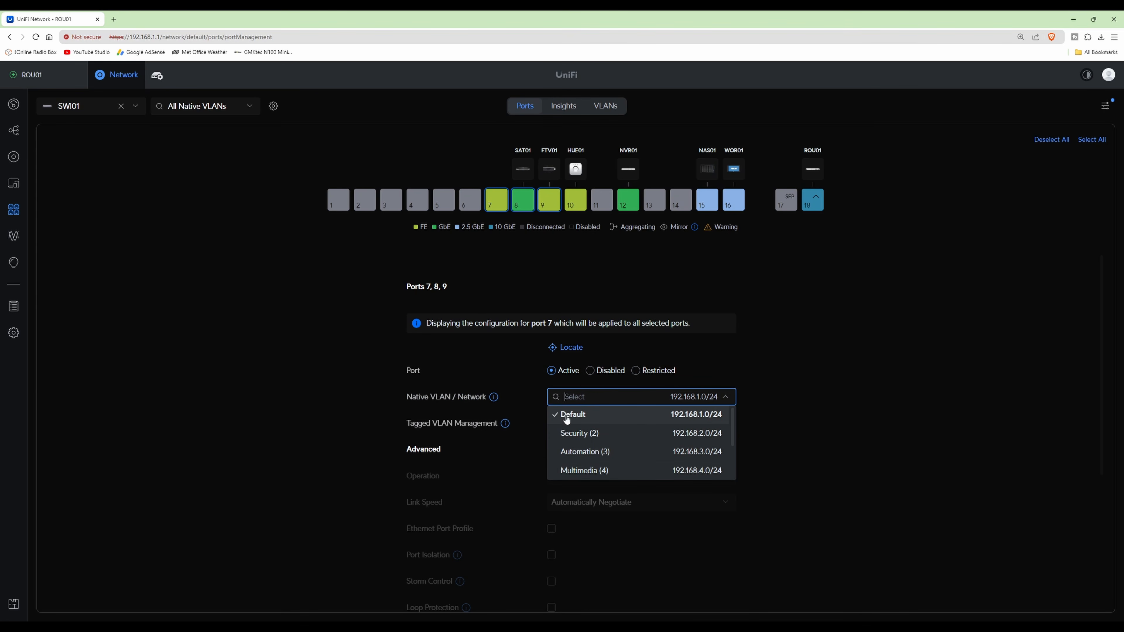
pyautogui.click(588, 472)
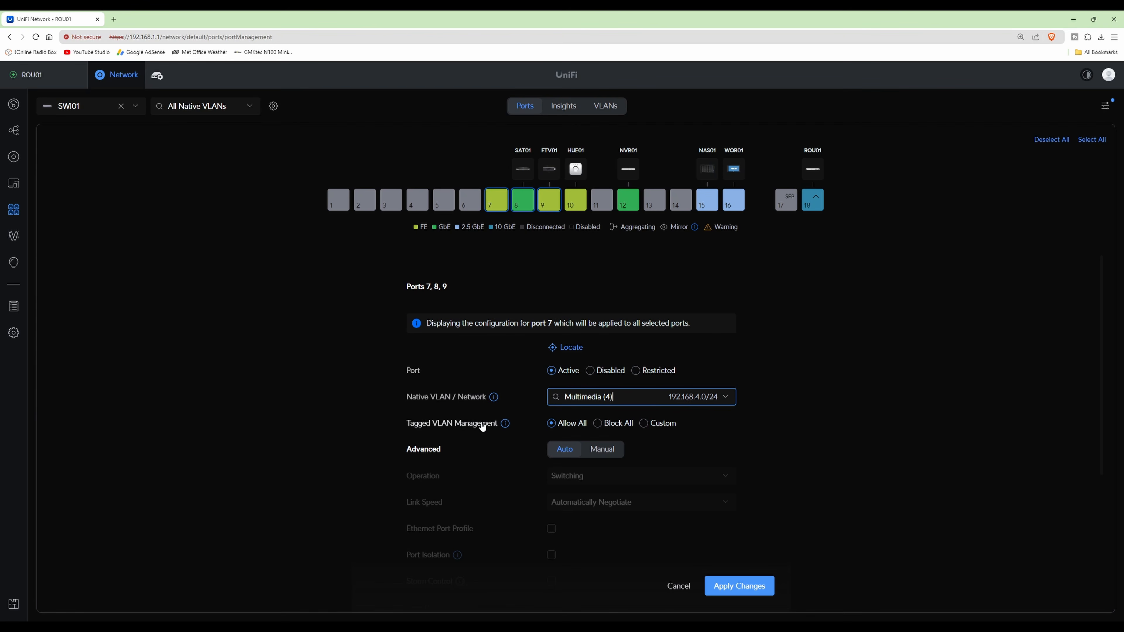
pyautogui.click(598, 424)
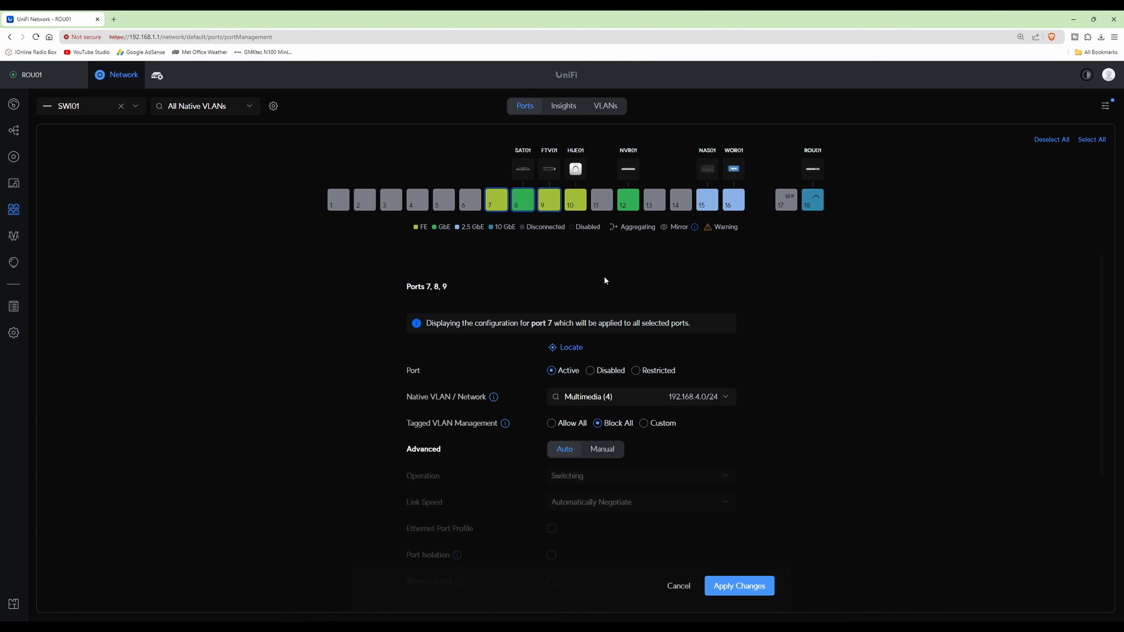
pyautogui.click(751, 589)
pyautogui.click(636, 365)
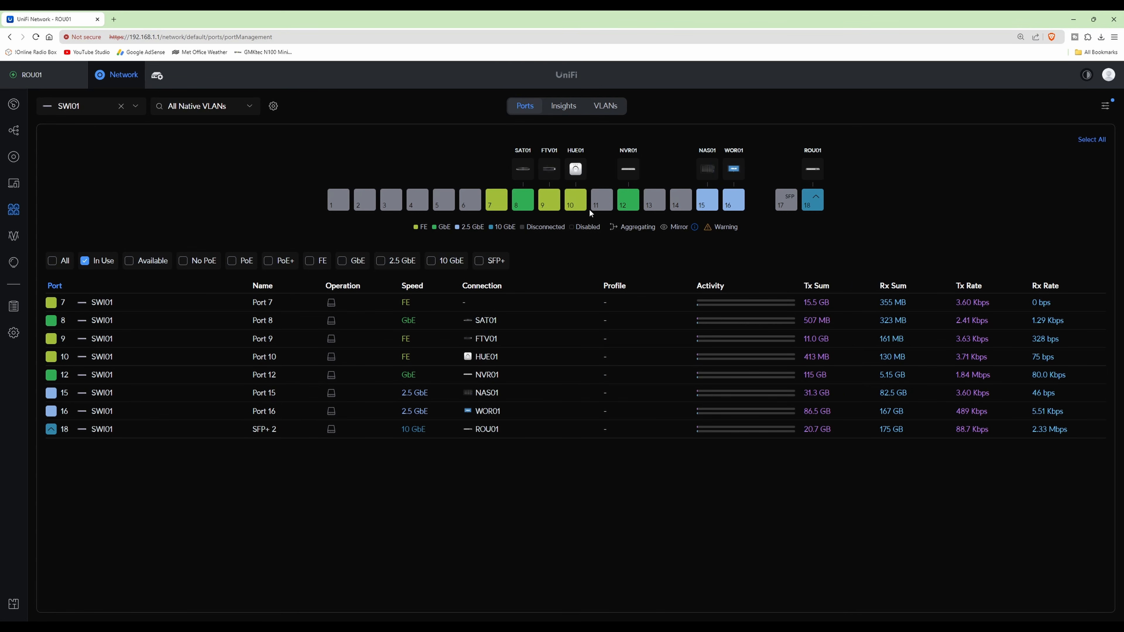
# Assign SWI01 port 10, where HUE01 is connected, to the native network Automation (3) with tagged VLANs set to Block All, and apply the changes
pyautogui.click(576, 204)
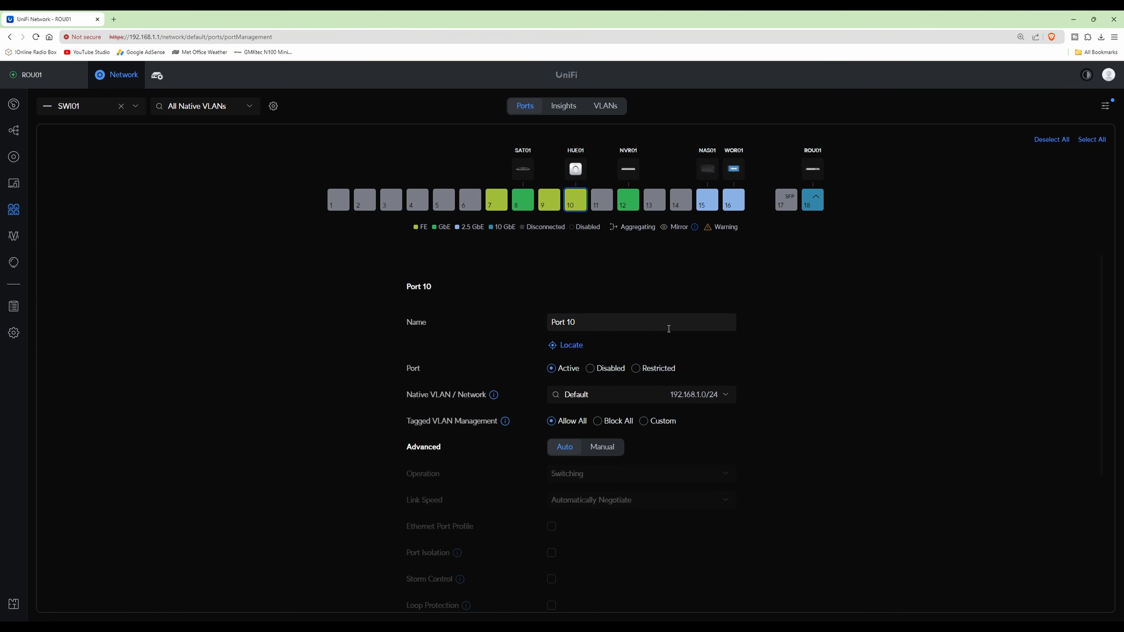
pyautogui.click(693, 398)
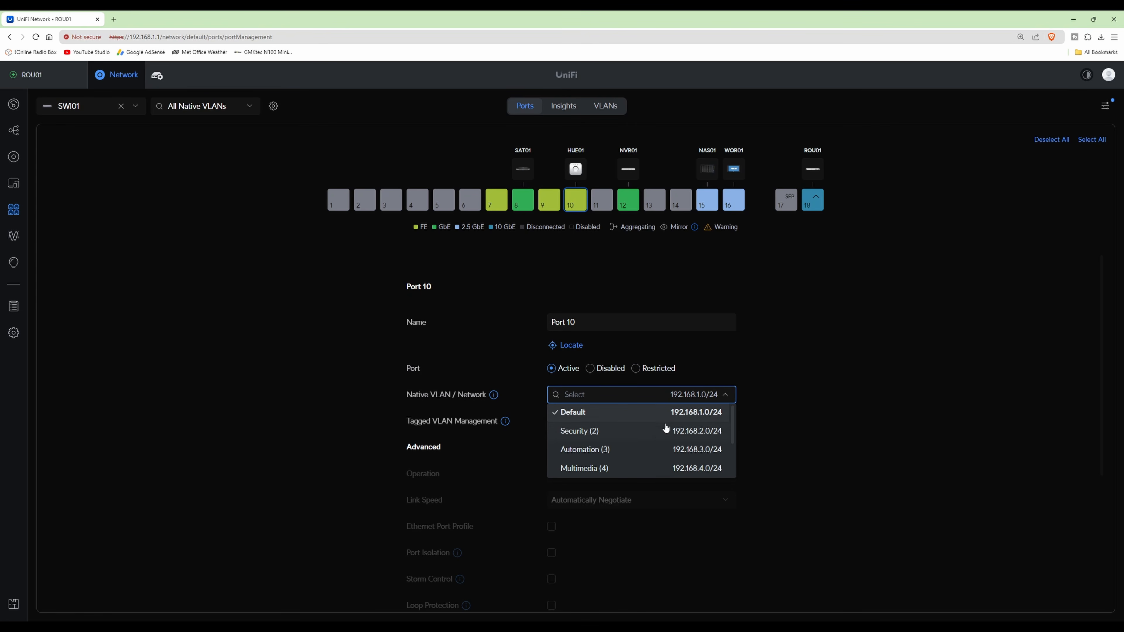
pyautogui.click(605, 452)
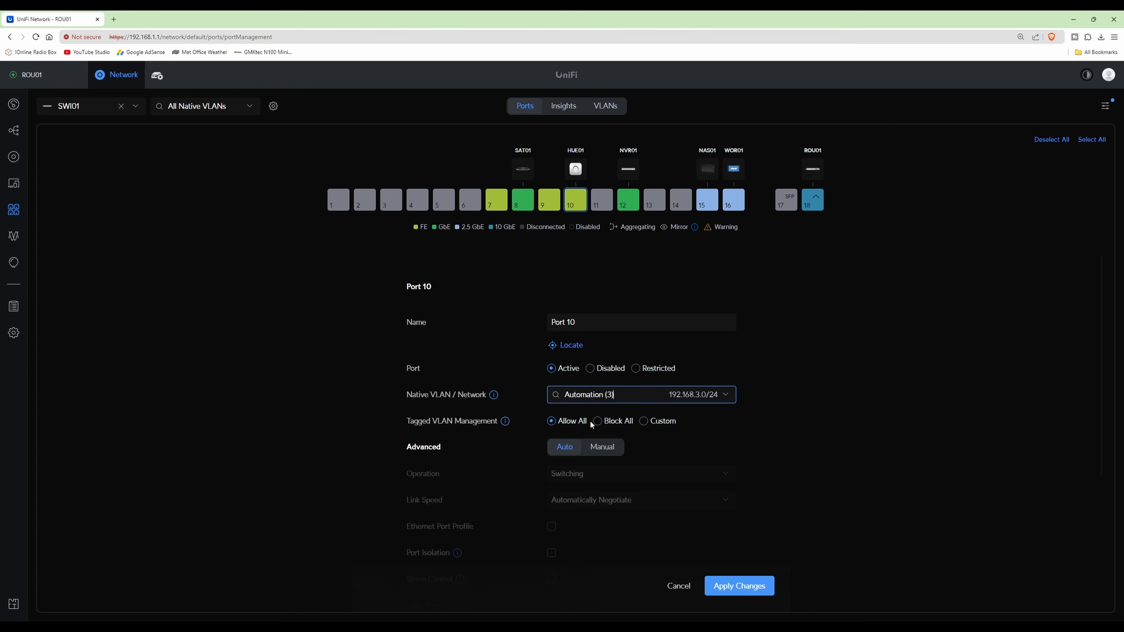
pyautogui.click(602, 423)
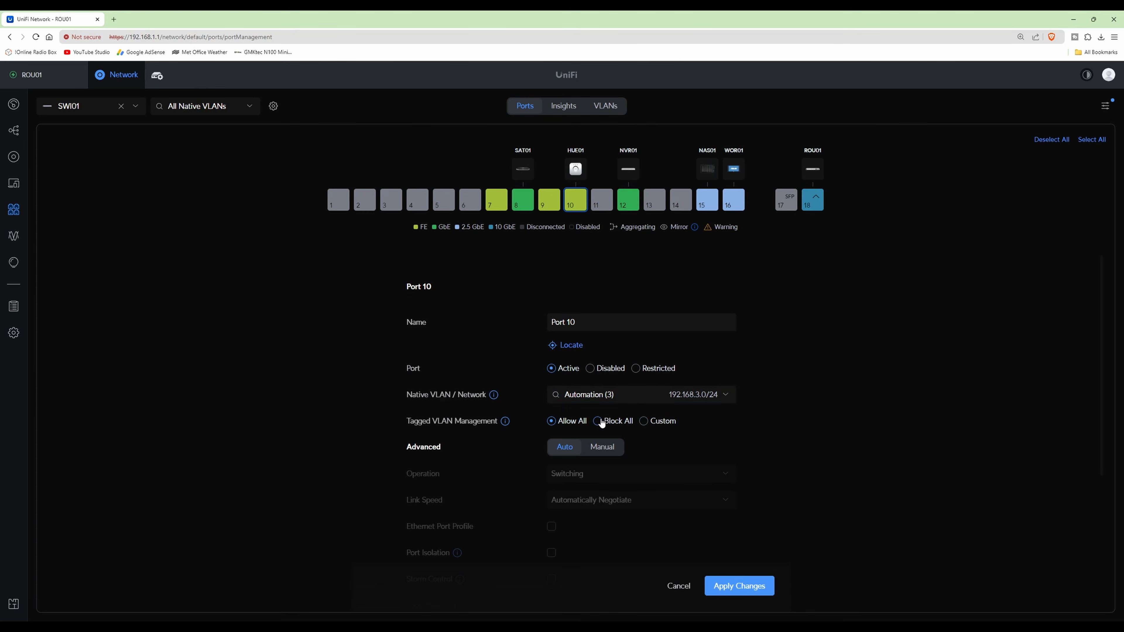
pyautogui.click(766, 592)
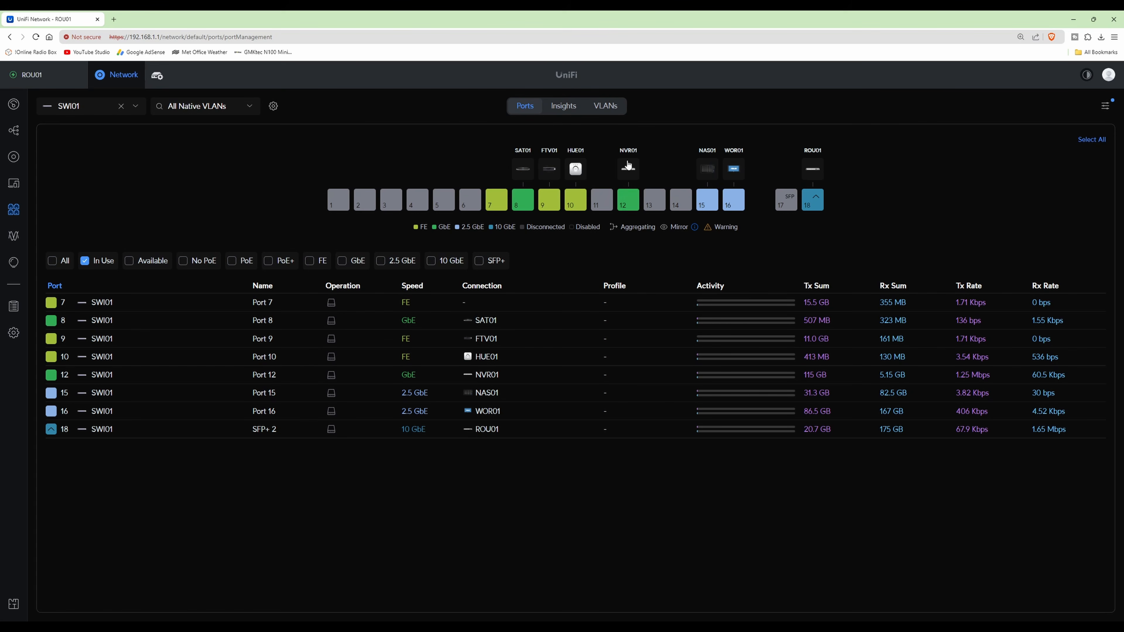
# Examine the VLAN settings of SWI01 port 12, where NVR01 is connected, and deselect the port
pyautogui.click(632, 204)
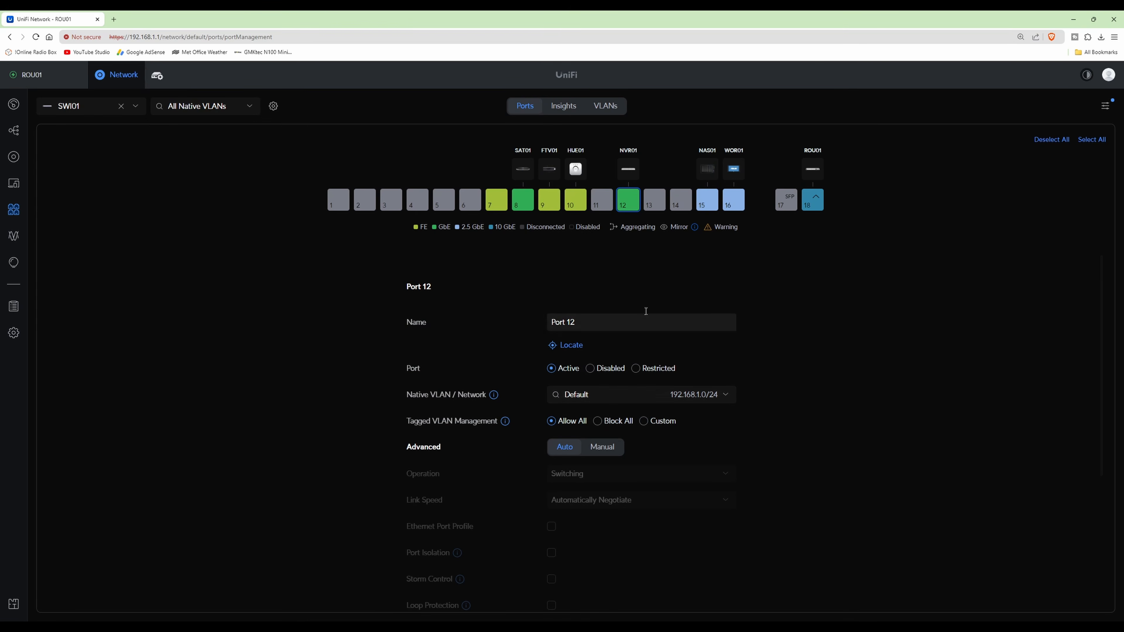
pyautogui.click(633, 202)
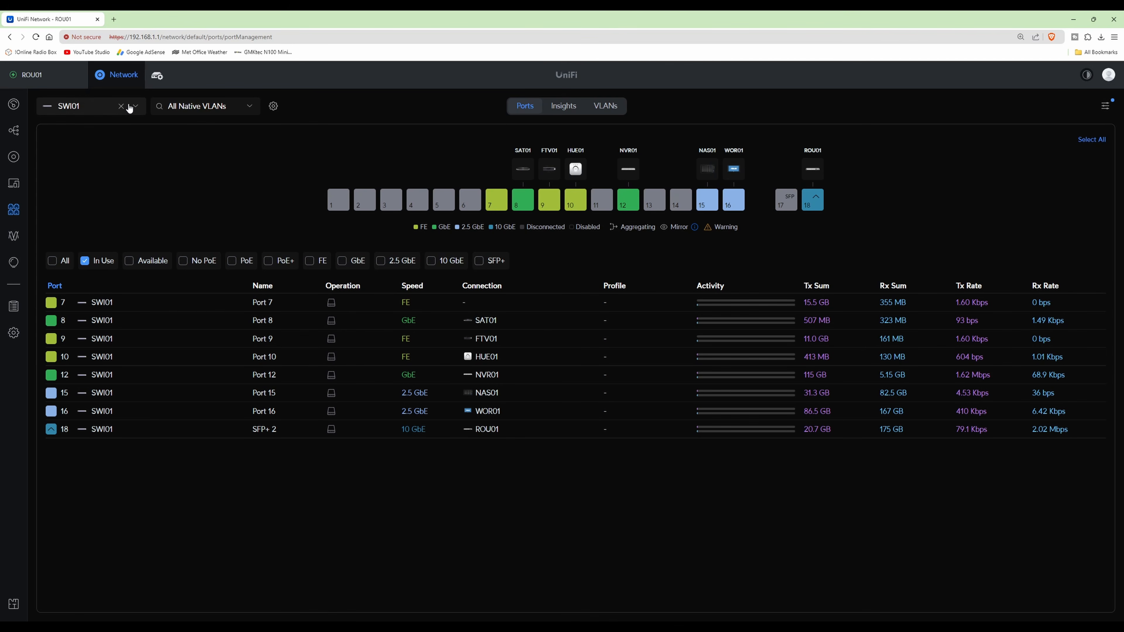
# Set tagged VLAN management to Block All on ROU01 ports 5 and 3, and apply the change to both ports
pyautogui.click(134, 108)
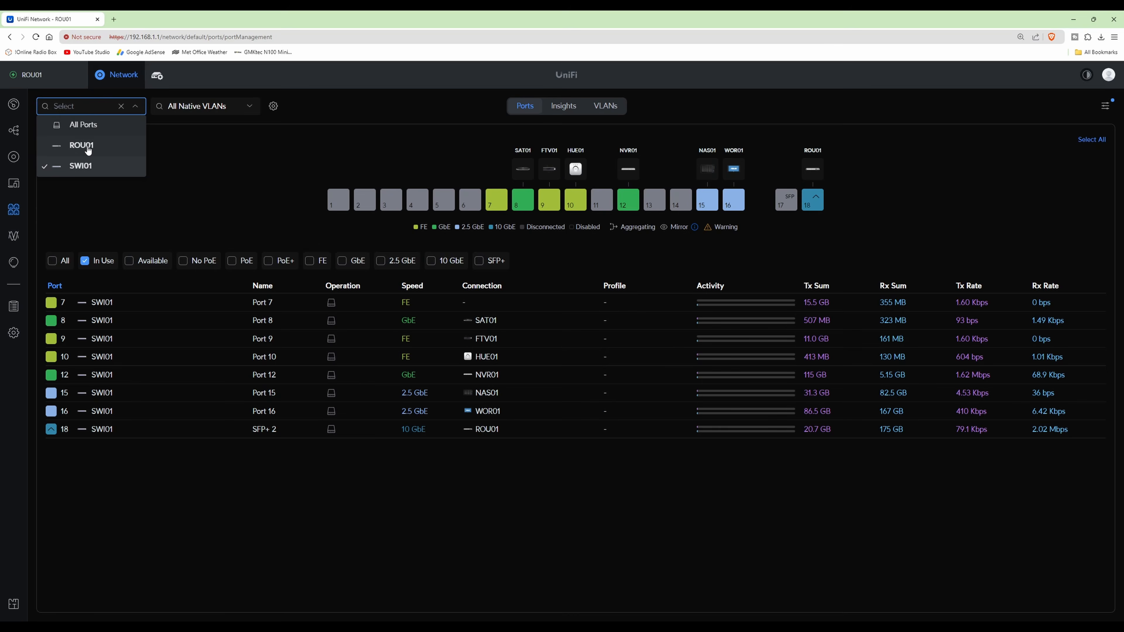
pyautogui.click(87, 146)
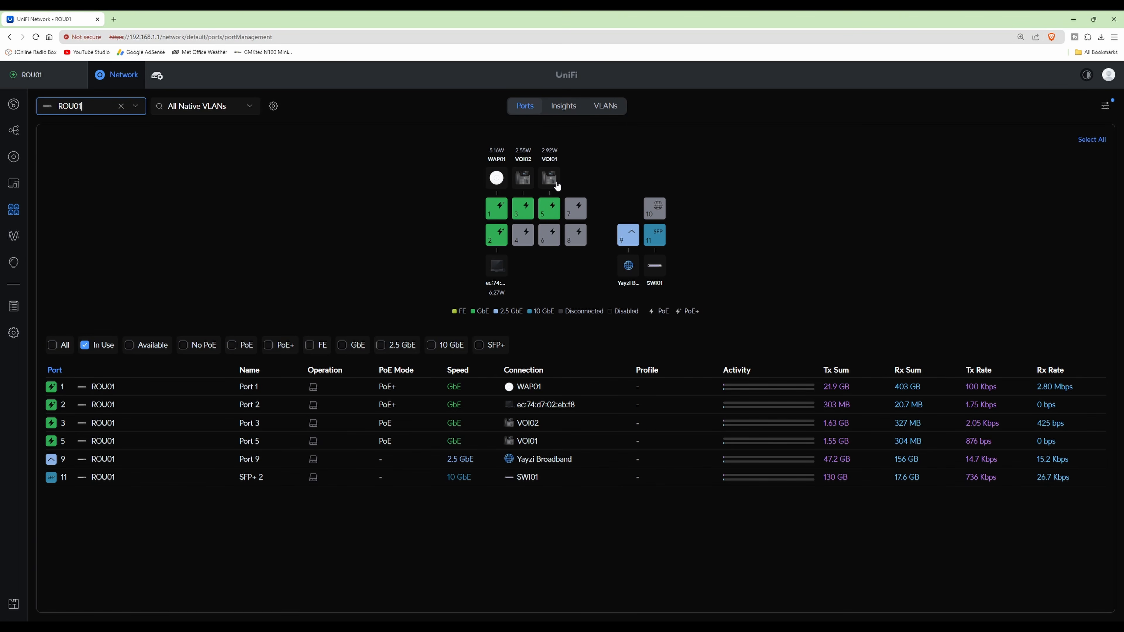
pyautogui.click(547, 217)
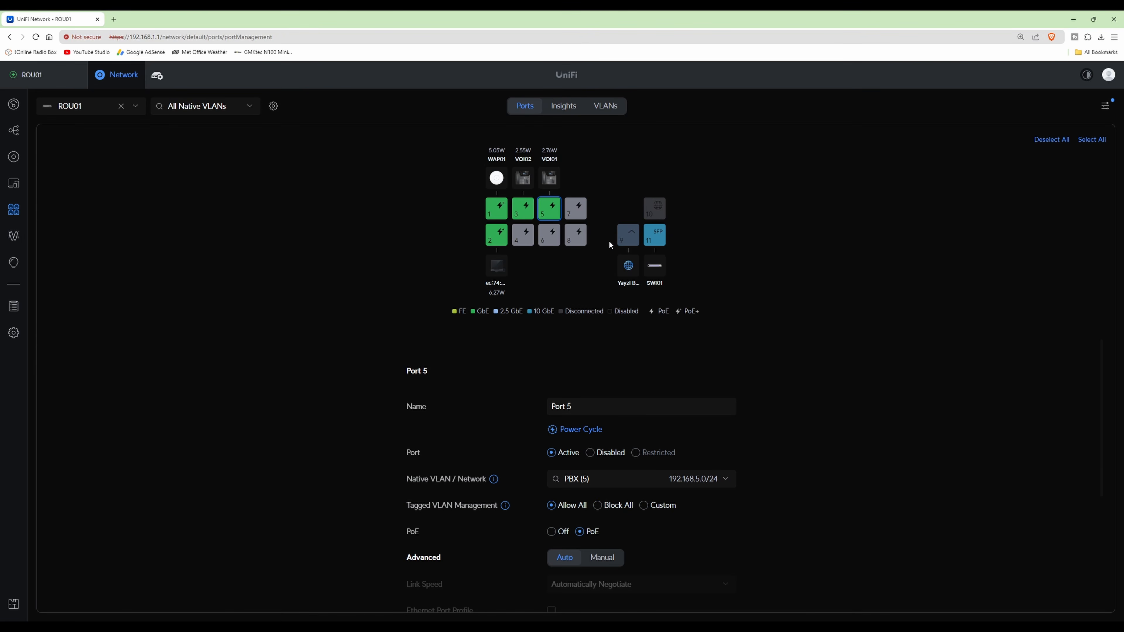
pyautogui.click(520, 214)
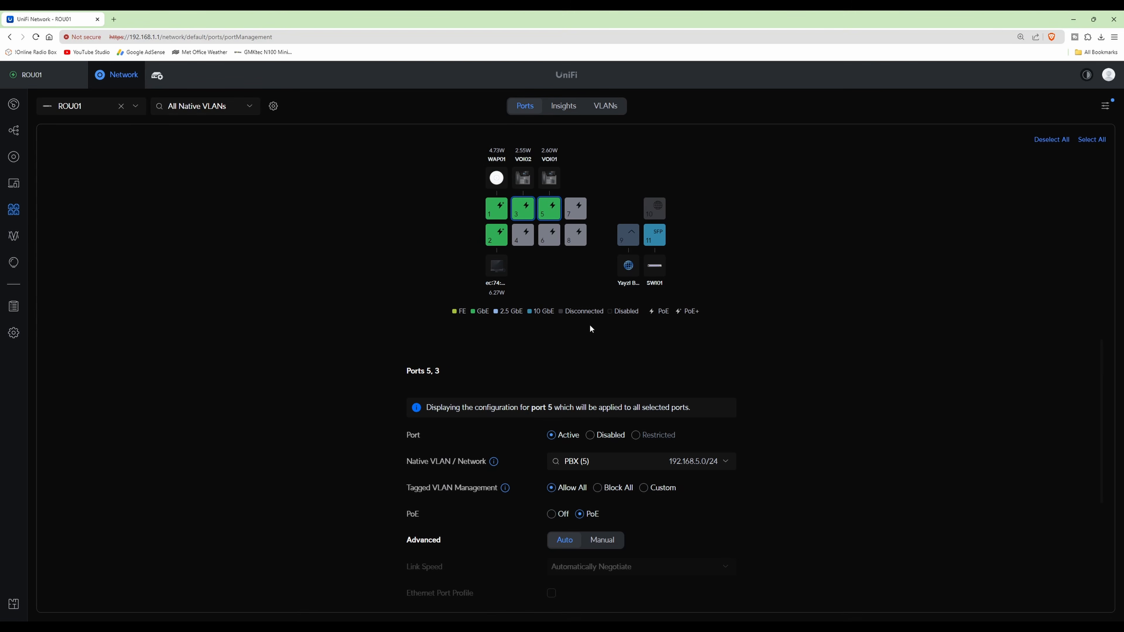
pyautogui.click(598, 489)
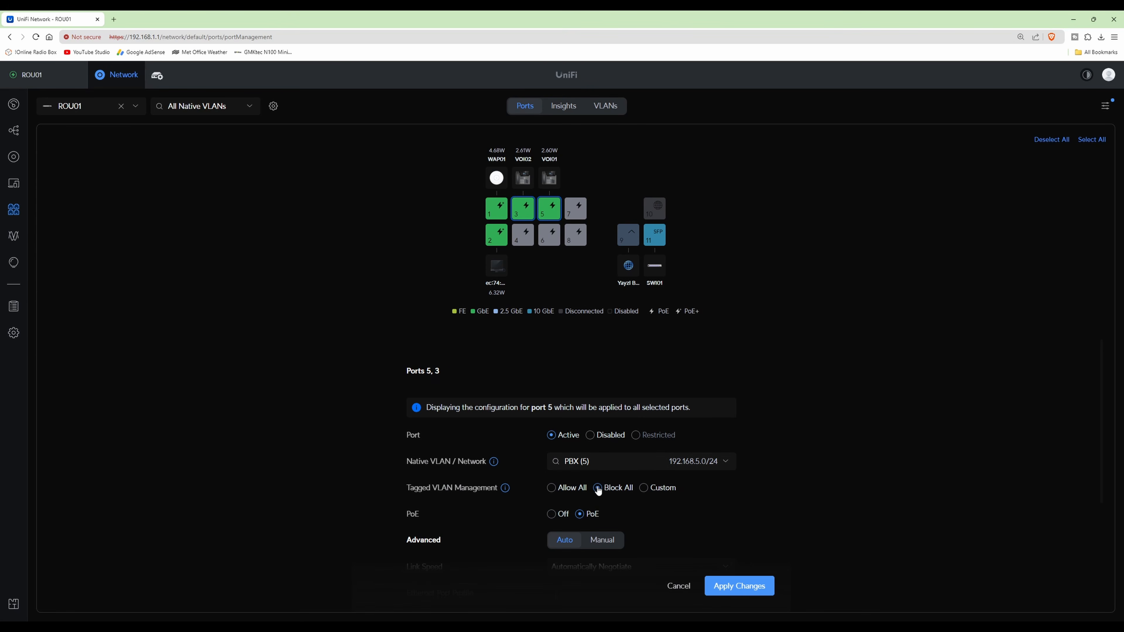
pyautogui.click(741, 589)
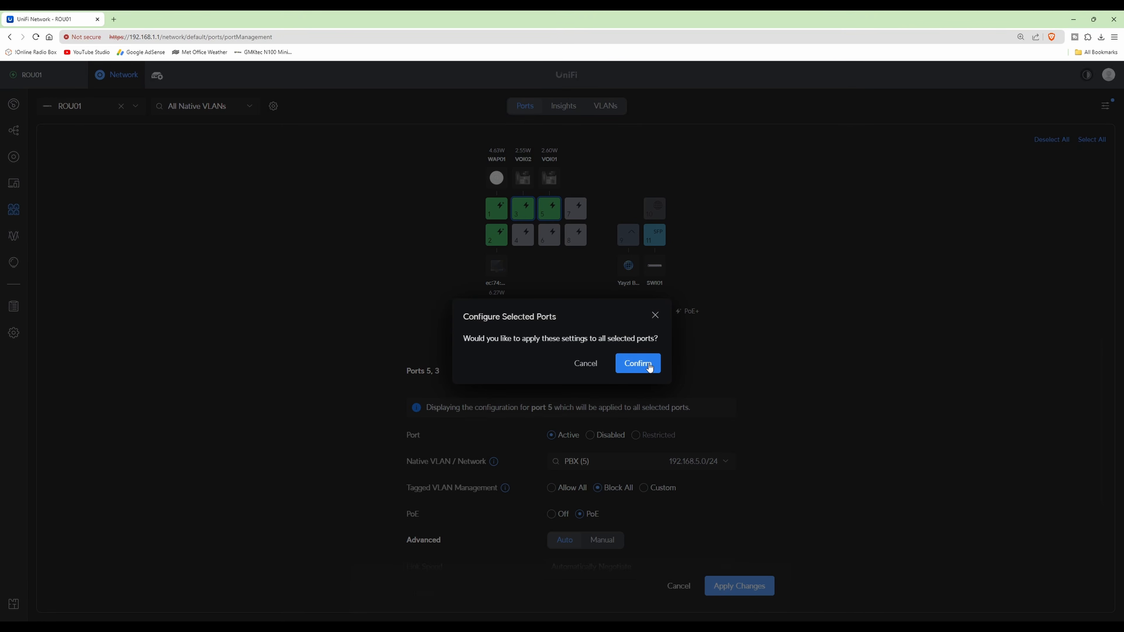
pyautogui.click(648, 364)
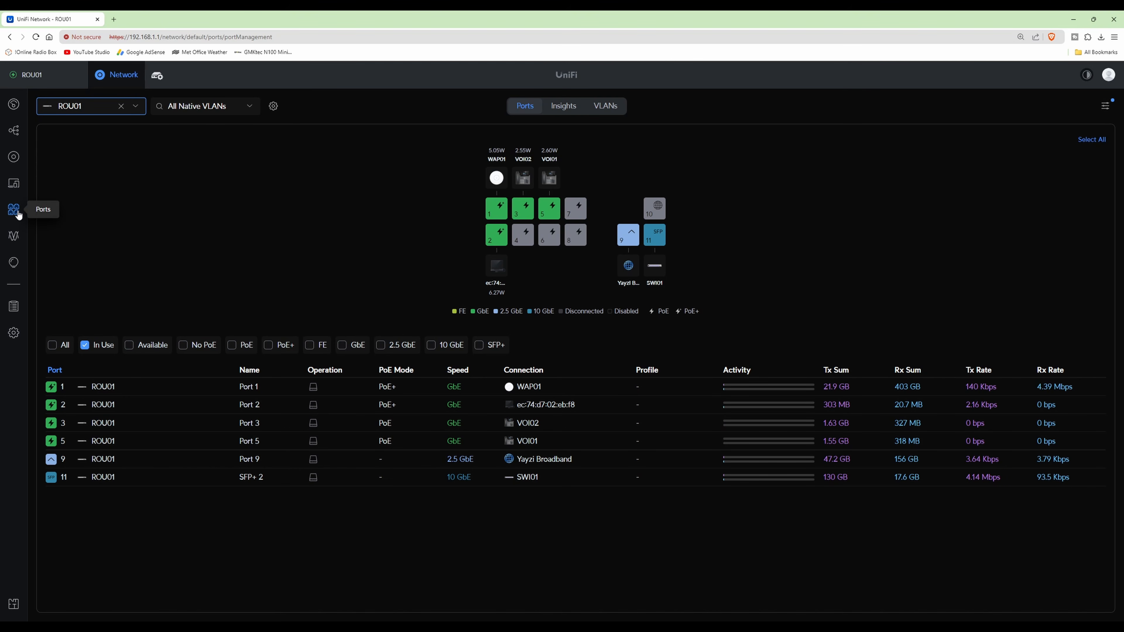
# Show the online client devices to check each one's assigned network and IP address
pyautogui.click(12, 188)
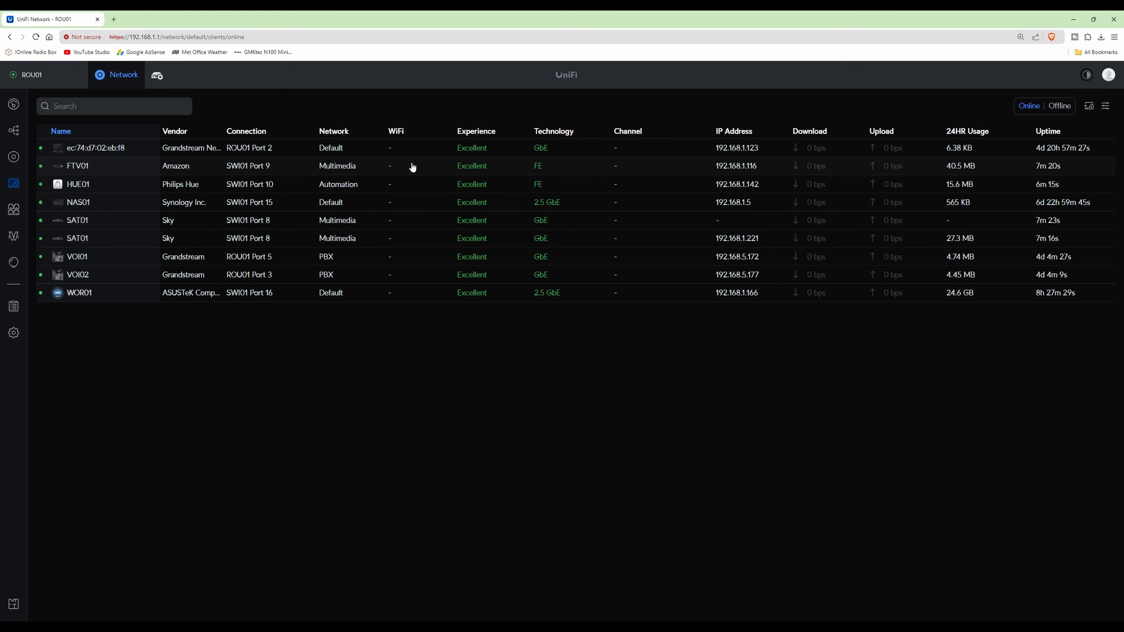